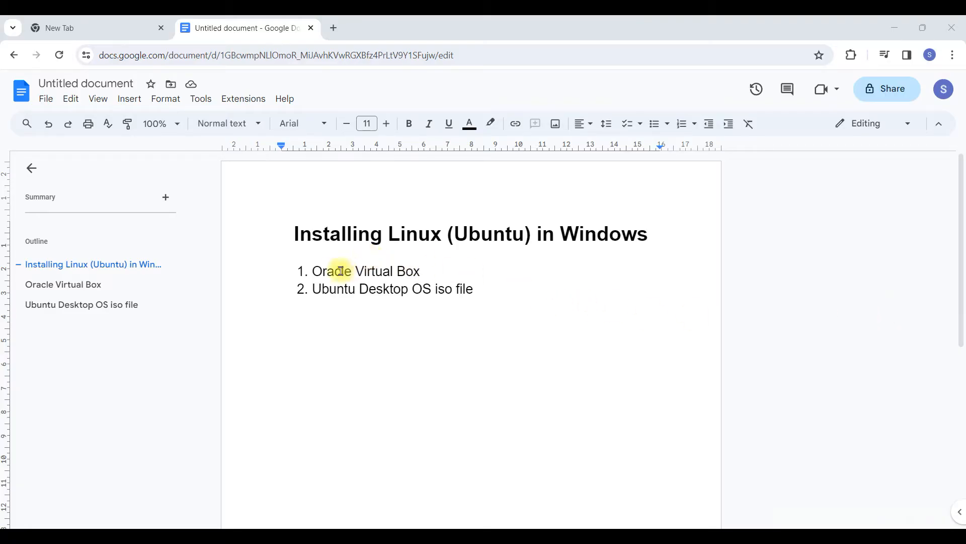
# Highlight the Oracle VirtualBox and Ubuntu Desktop ISO items in the task list.
pyautogui.moveTo(316, 271); pyautogui.dragTo(422, 270)
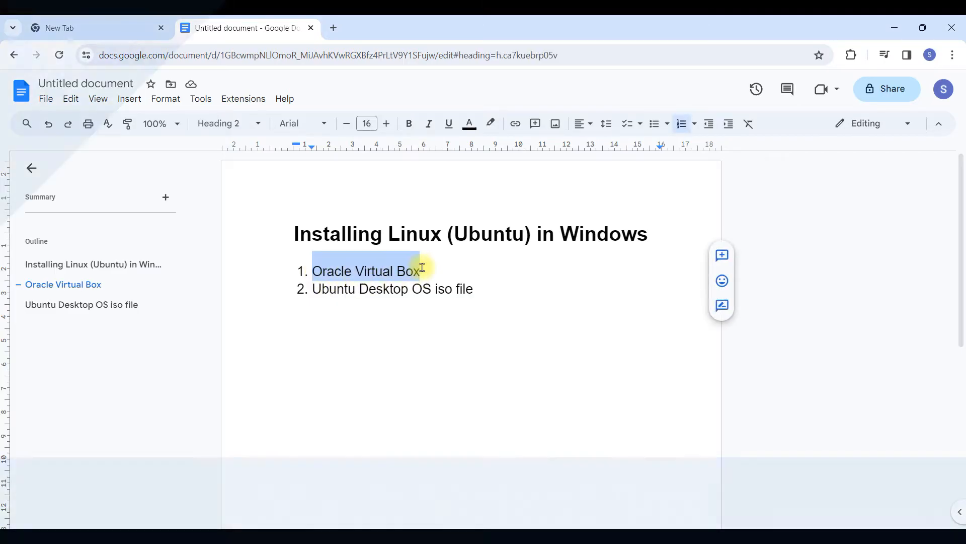
pyautogui.click(423, 267)
pyautogui.moveTo(423, 270); pyautogui.dragTo(334, 272)
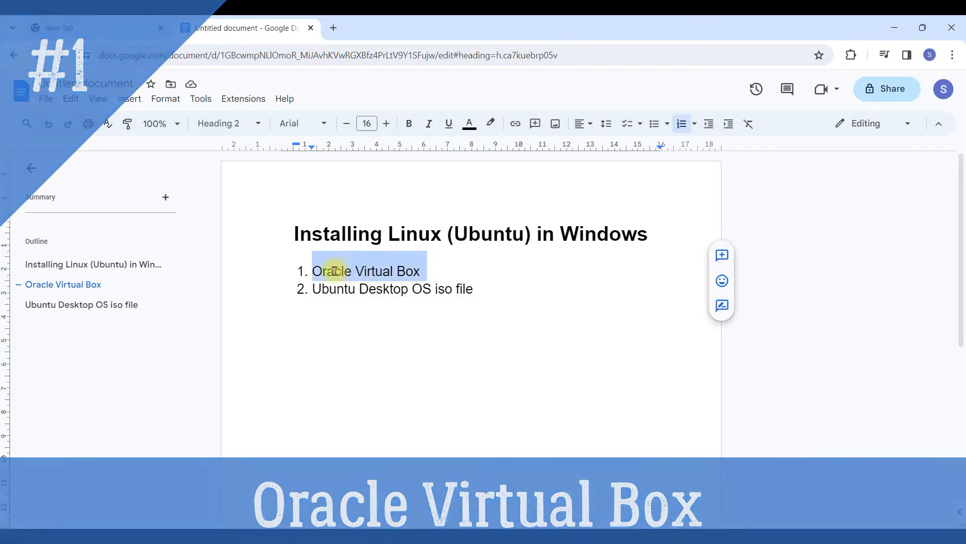
pyautogui.click(345, 306)
pyautogui.moveTo(313, 289); pyautogui.dragTo(463, 291)
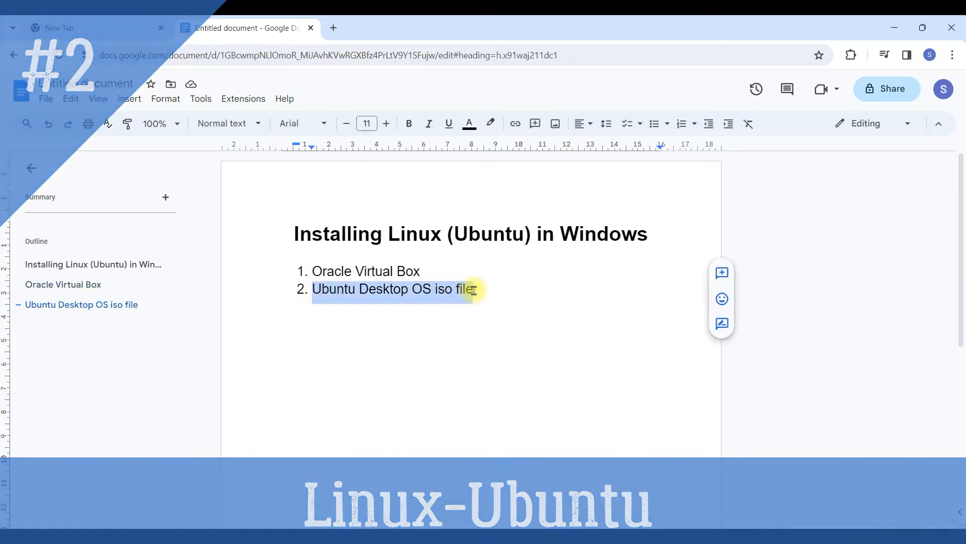
pyautogui.click(443, 291)
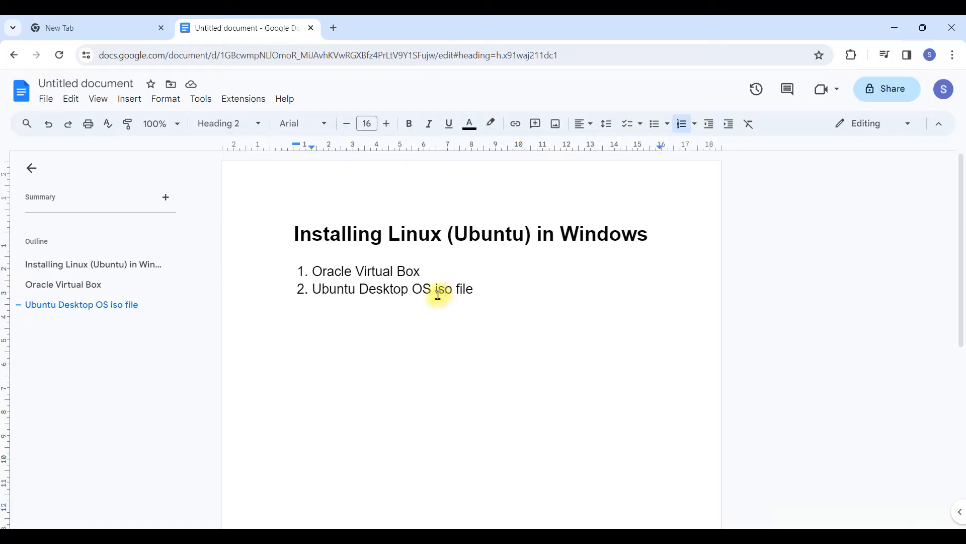
pyautogui.click(475, 289)
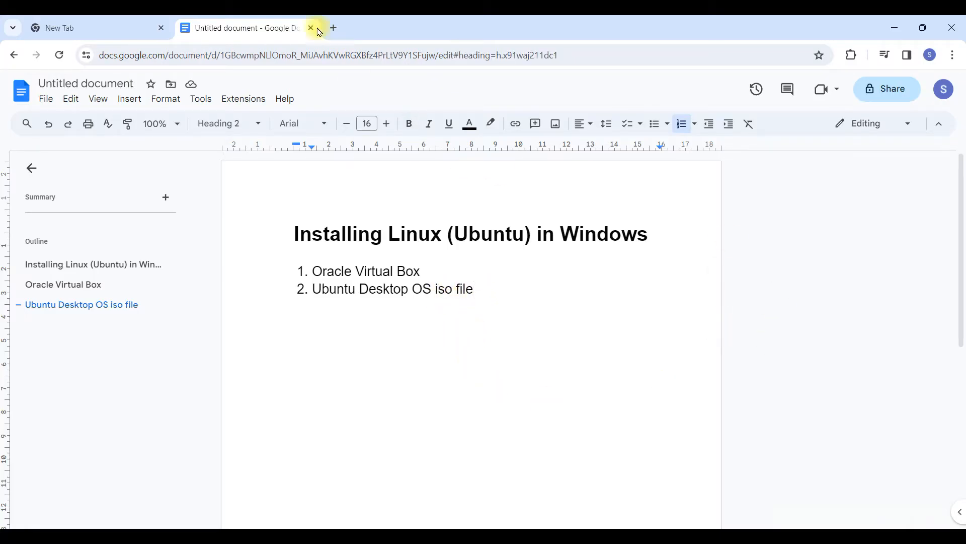
# Search Google for 'download oracle virtualbox' in a new tab.
pyautogui.click(336, 28)
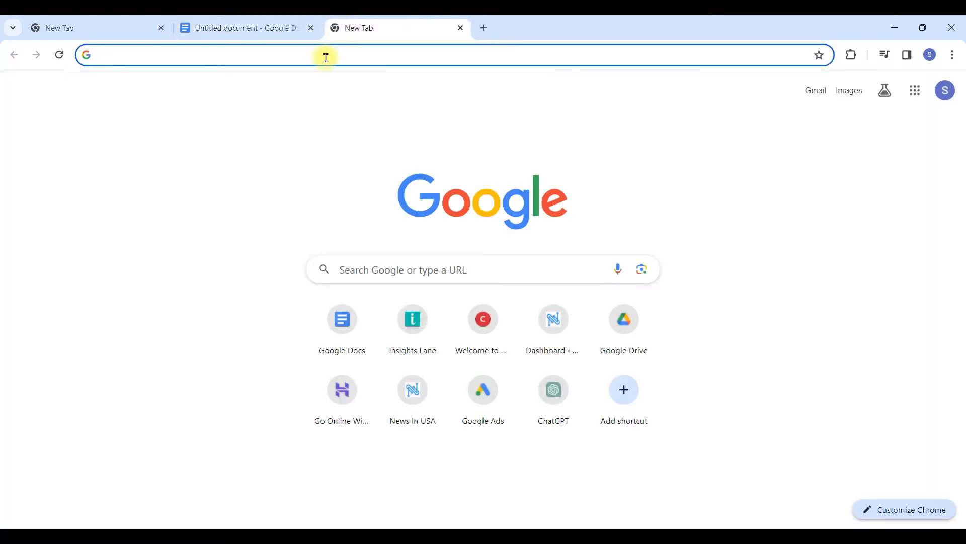
pyautogui.click(325, 58)
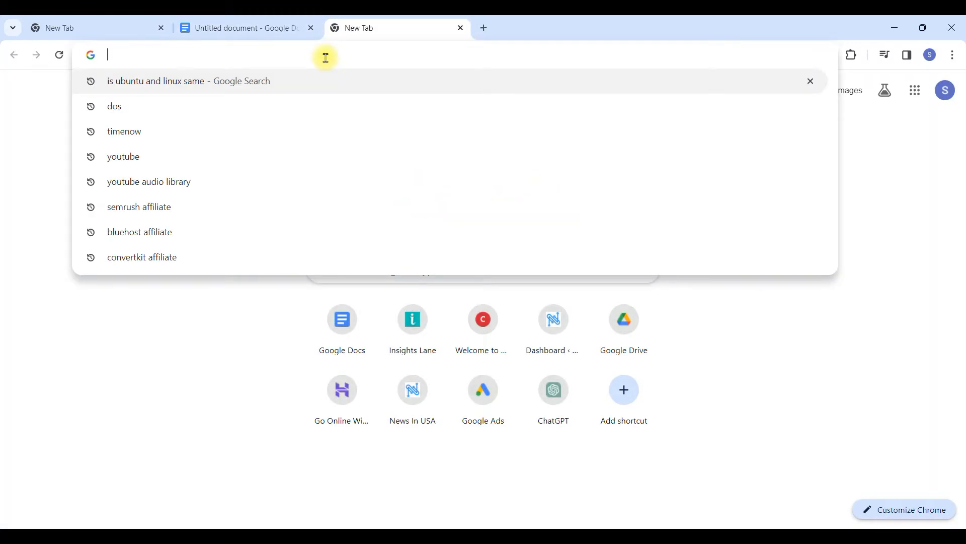
pyautogui.write('download ora')
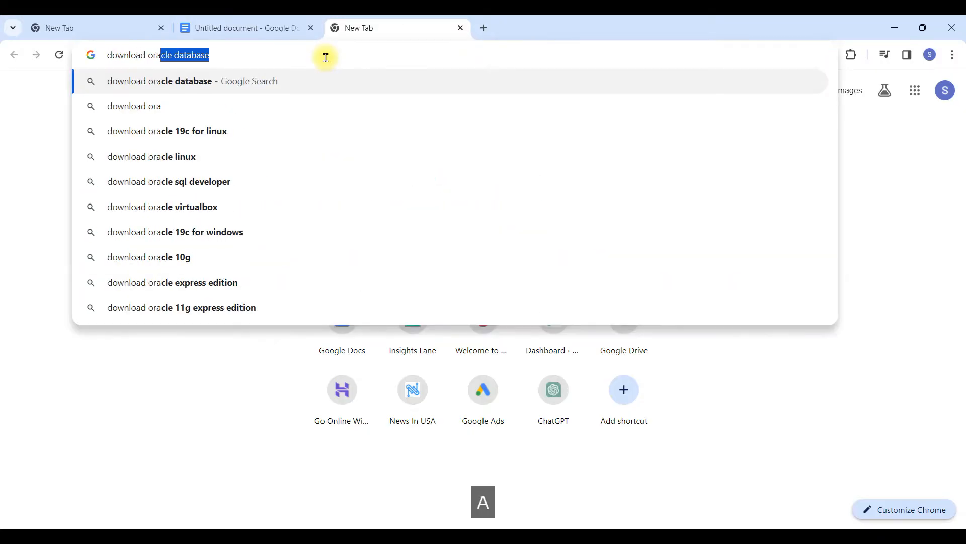
pyautogui.write('cle')
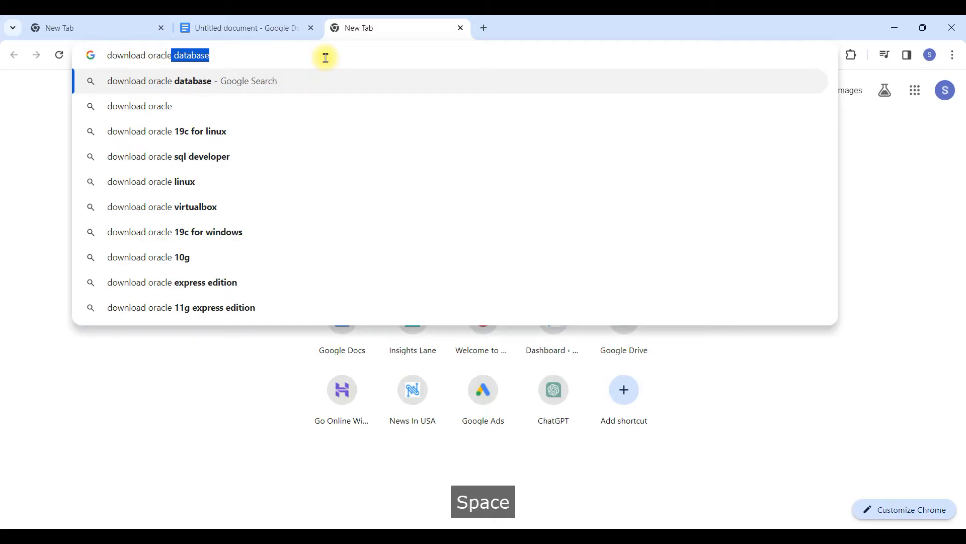
pyautogui.write(' virtua')
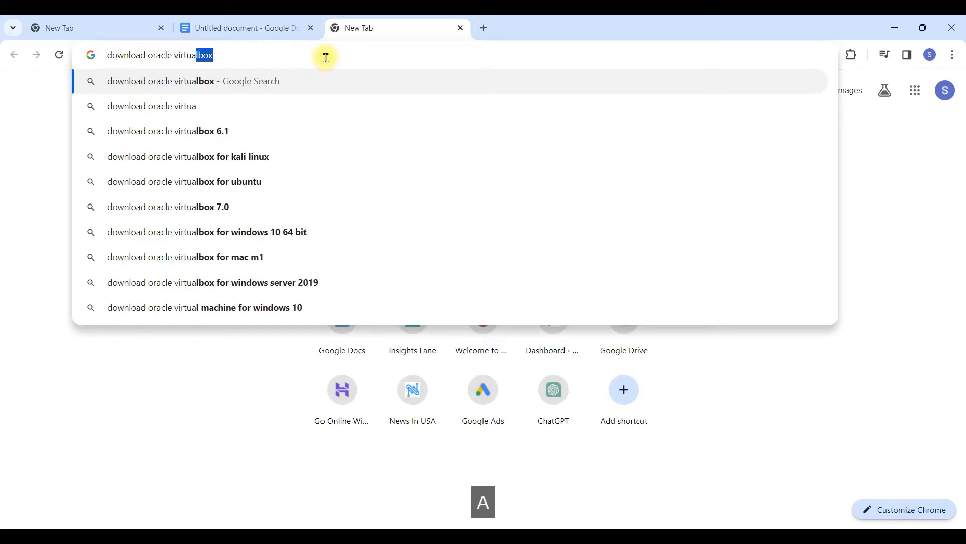
pyautogui.press('Return')
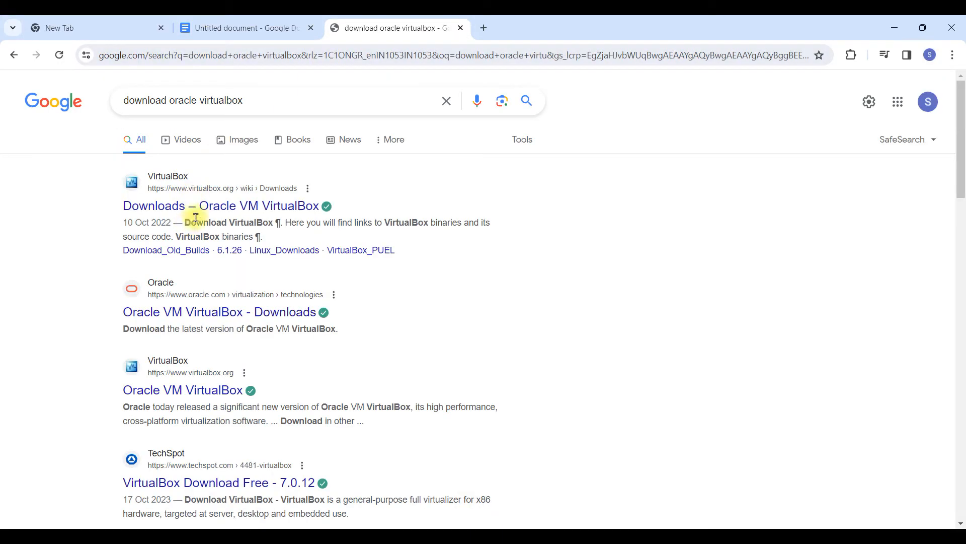
# Open the VirtualBox Downloads result in a new tab and scroll through it.
pyautogui.rightClick(210, 217)
pyautogui.click(241, 222)
pyautogui.click(498, 28)
pyautogui.scroll(-3, 275, 270)
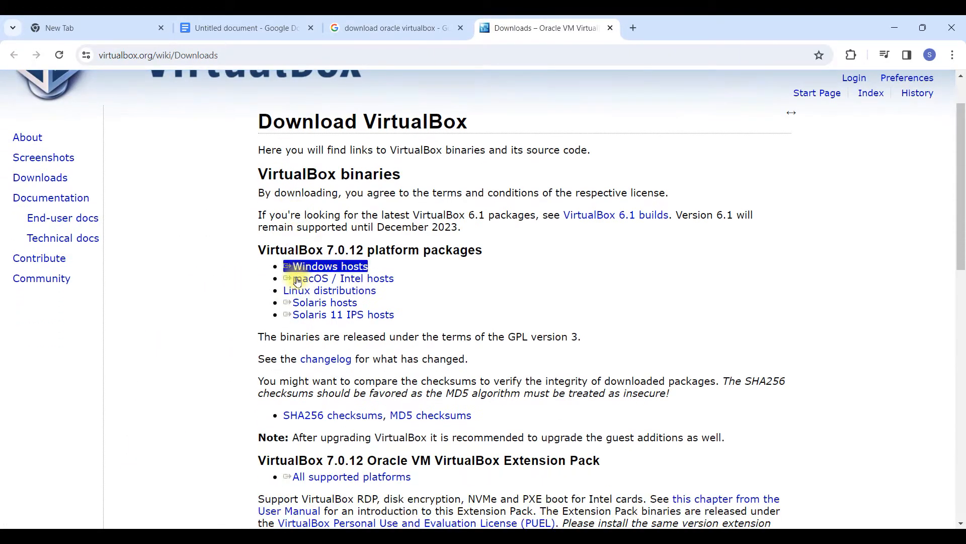
pyautogui.scroll(-2, 423, 252)
pyautogui.scroll(1, 358, 292)
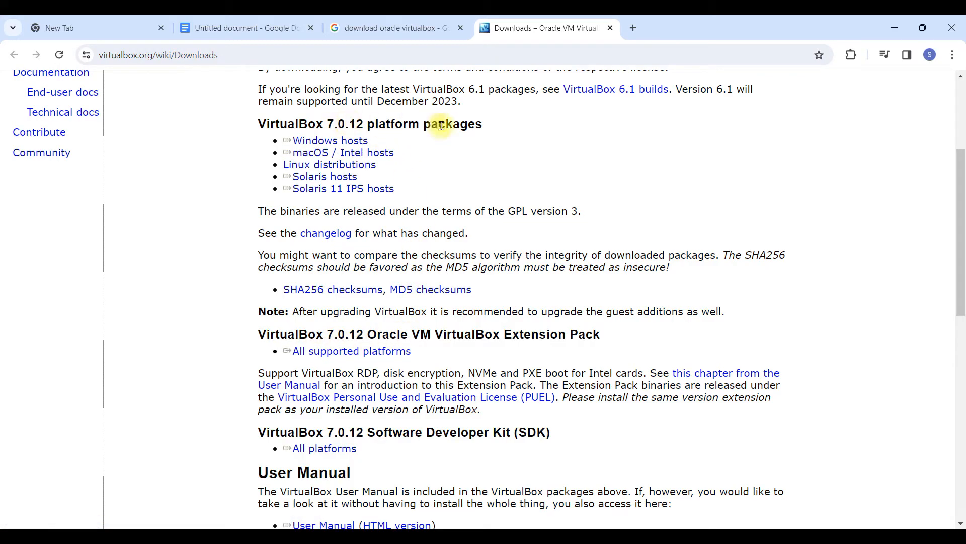
pyautogui.scroll(2, 317, 373)
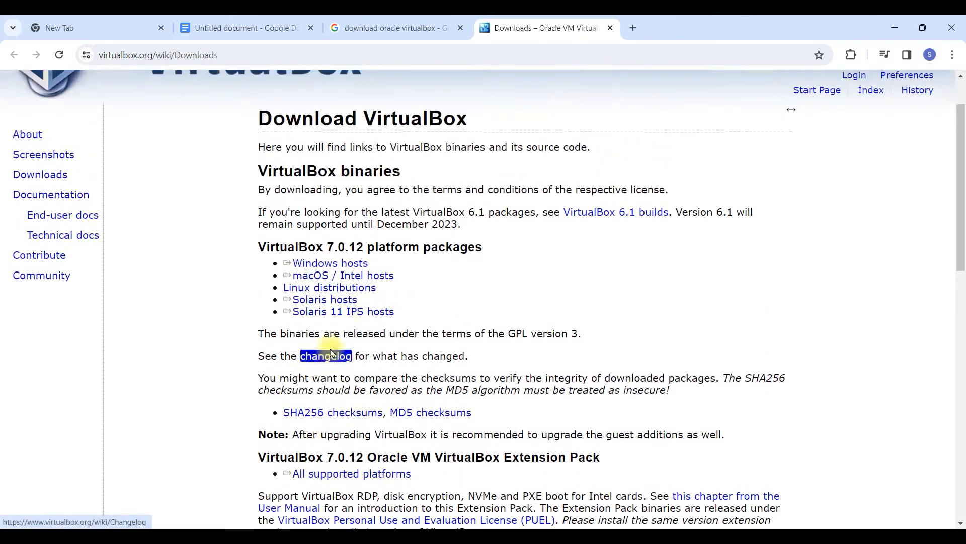
pyautogui.scroll(-2, 566, 477)
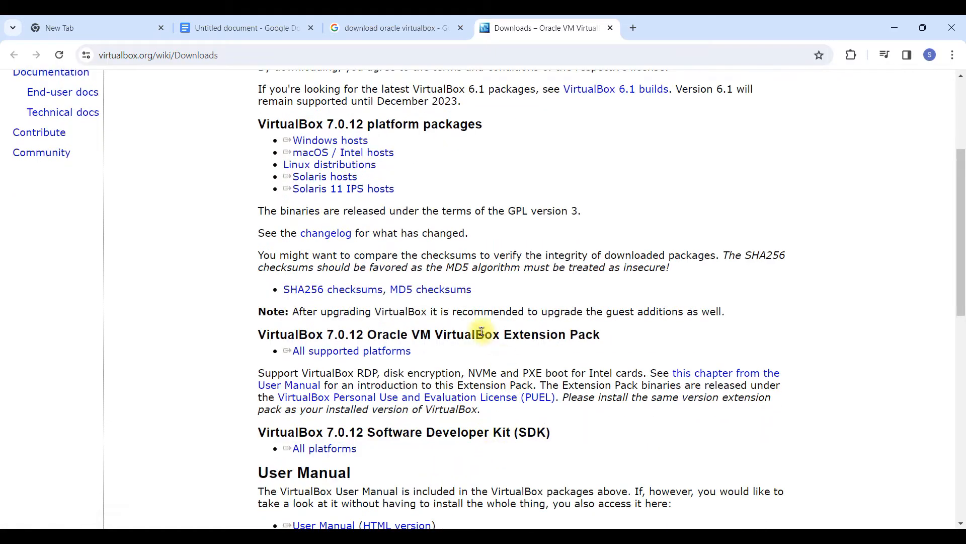
# Highlight page text, including the Extension Pack heading and version 7.0.12.
pyautogui.moveTo(435, 335); pyautogui.dragTo(627, 341)
pyautogui.scroll(1, 415, 161)
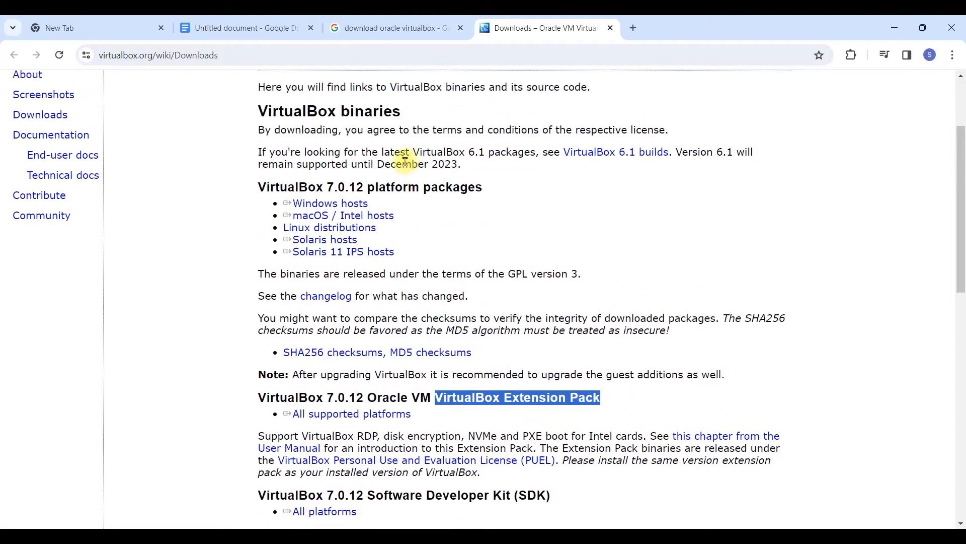
pyautogui.moveTo(368, 188); pyautogui.dragTo(480, 192)
pyautogui.moveTo(420, 398); pyautogui.dragTo(636, 390)
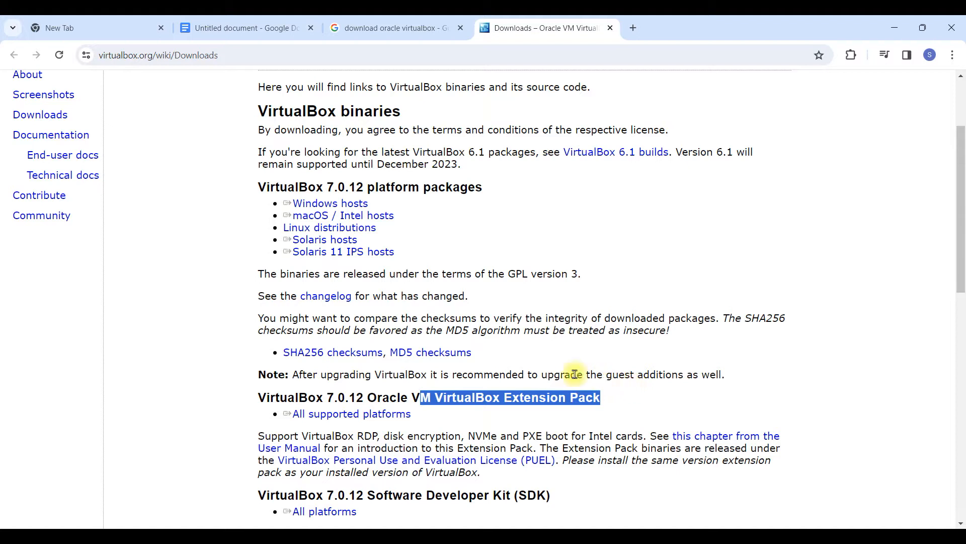
pyautogui.scroll(2, 451, 280)
pyautogui.moveTo(259, 312); pyautogui.dragTo(318, 315)
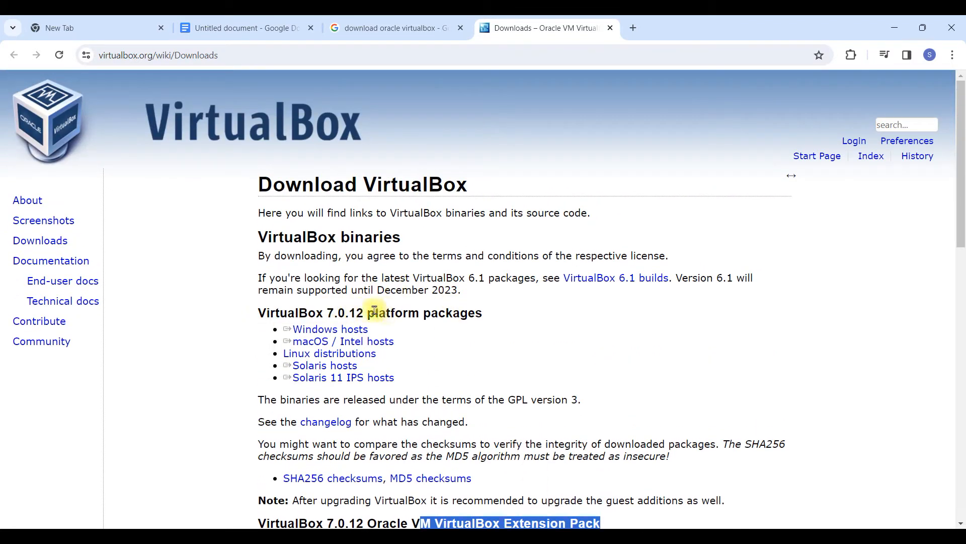
pyautogui.moveTo(327, 312); pyautogui.dragTo(379, 306)
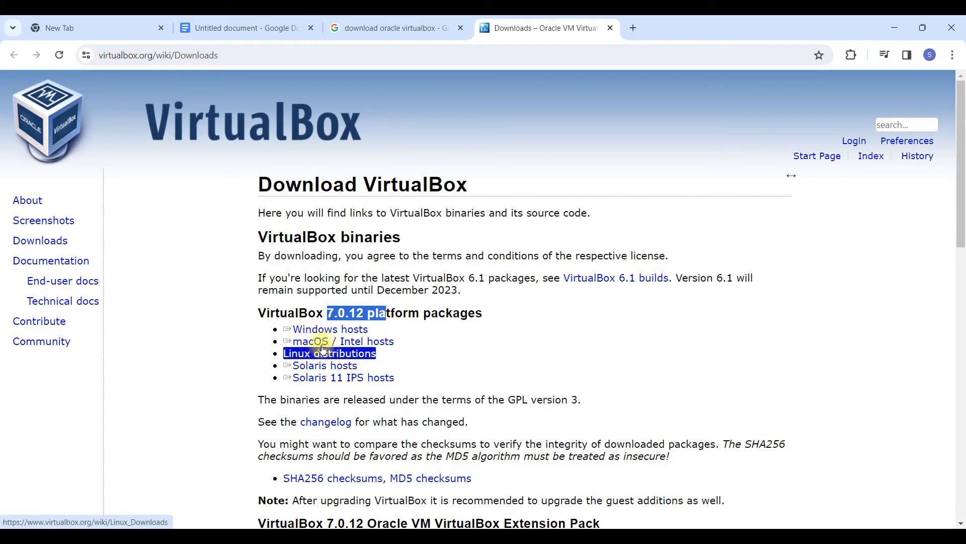
# Download the VirtualBox 7.0.12 package for Windows hosts and check its progress.
pyautogui.click(354, 331)
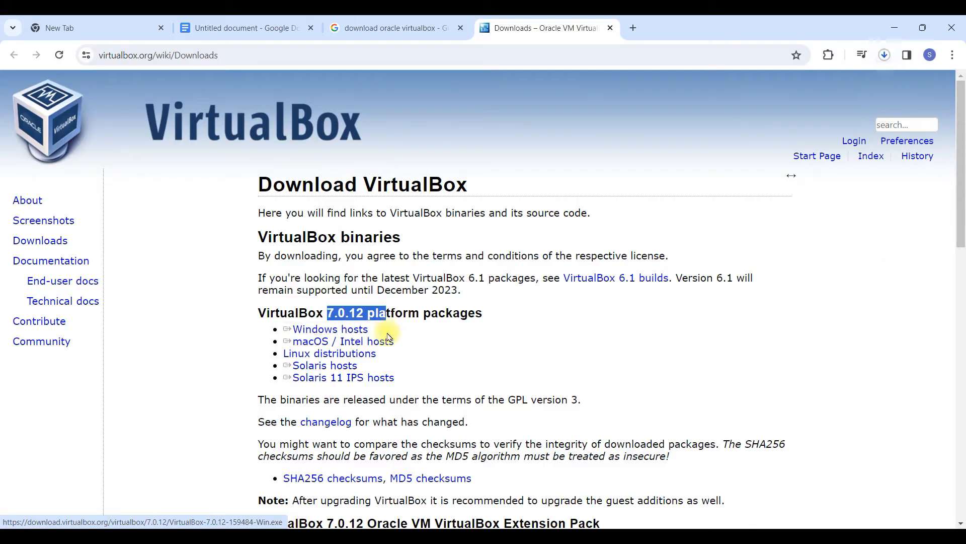
pyautogui.click(886, 55)
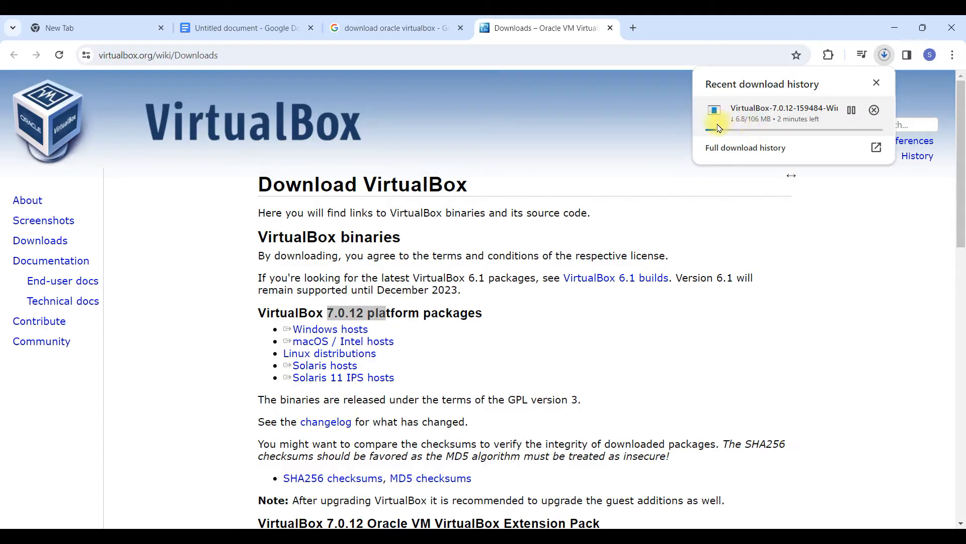
pyautogui.click(718, 20)
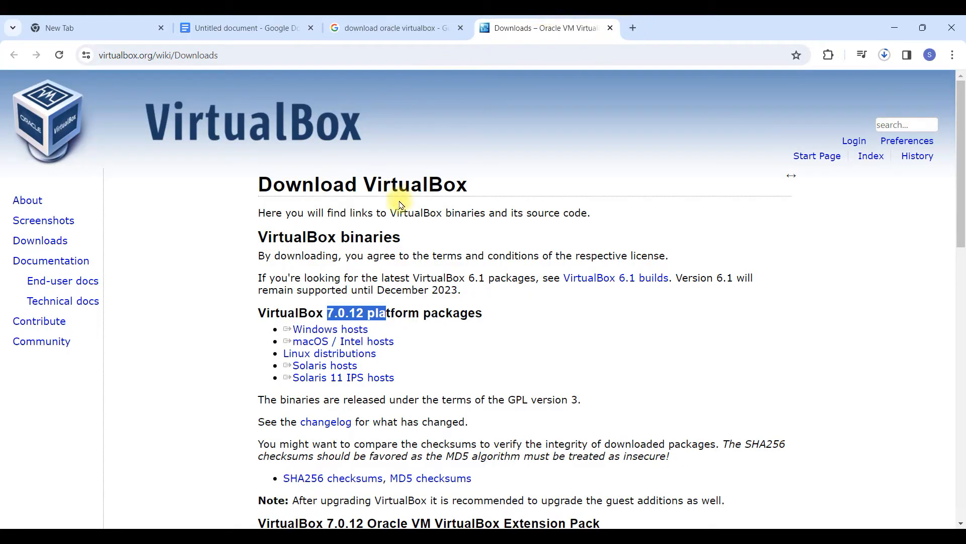
# Search for 'download ubuntu' in another new tab.
pyautogui.click(635, 27)
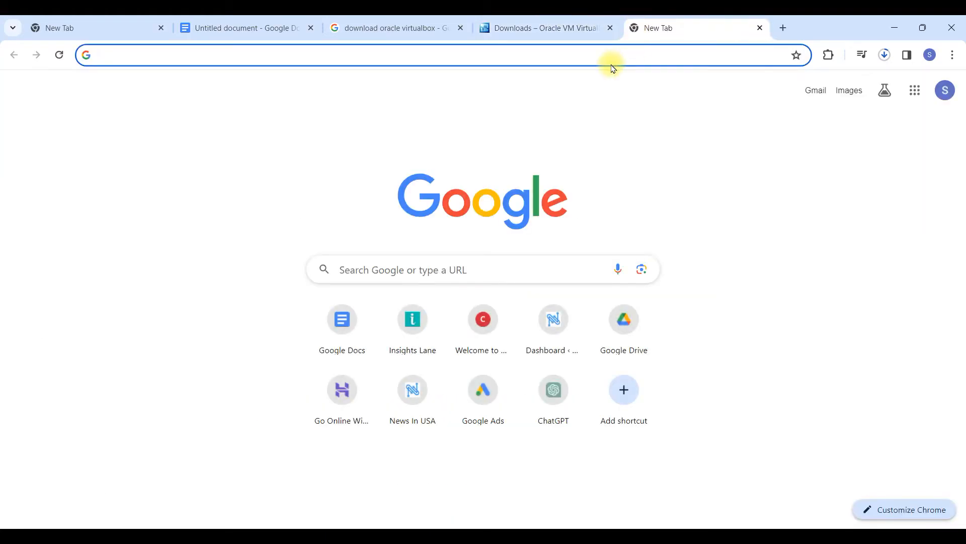
pyautogui.write('donwlo')
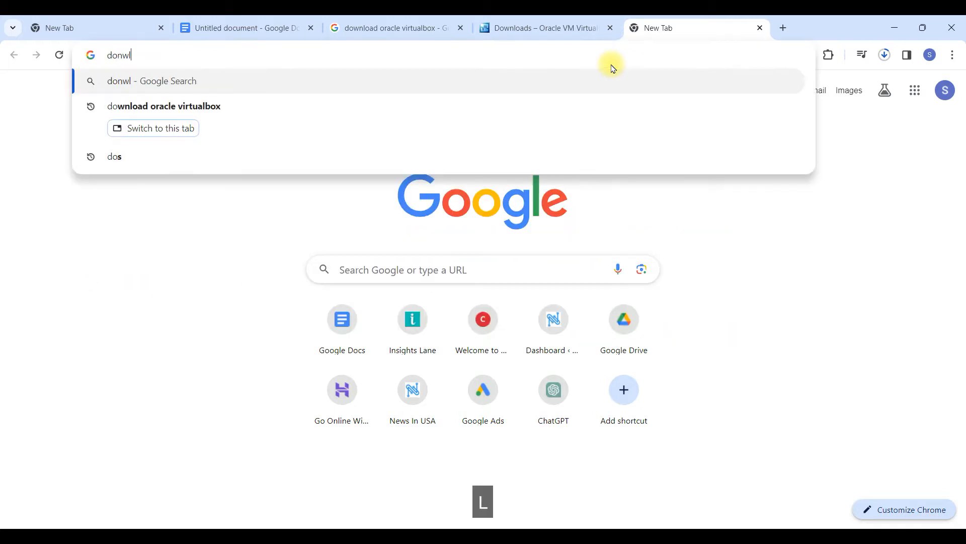
pyautogui.press('BackSpace')
pyautogui.press('BackSpace')
pyautogui.press('BackSpace')
pyautogui.press('BackSpace')
pyautogui.write('wnload ')
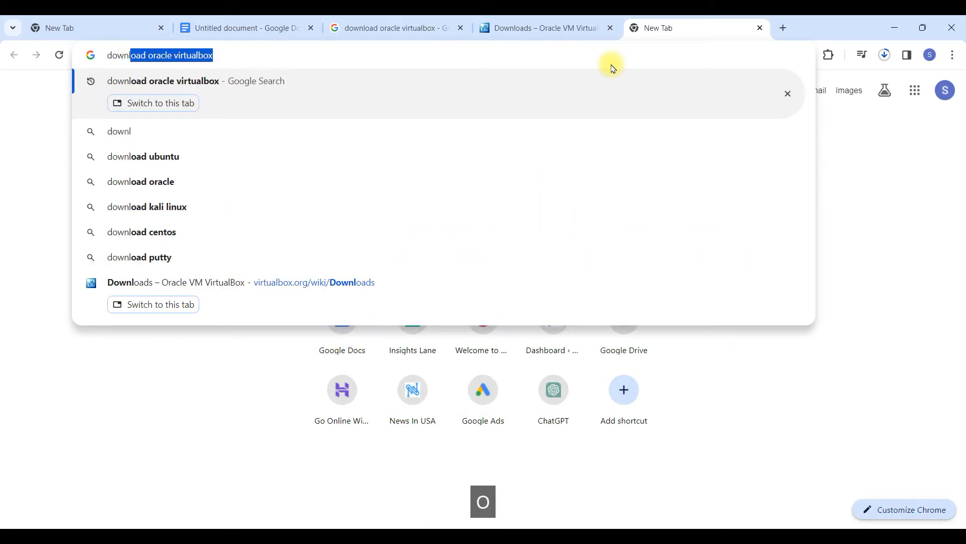
pyautogui.write('ubu')
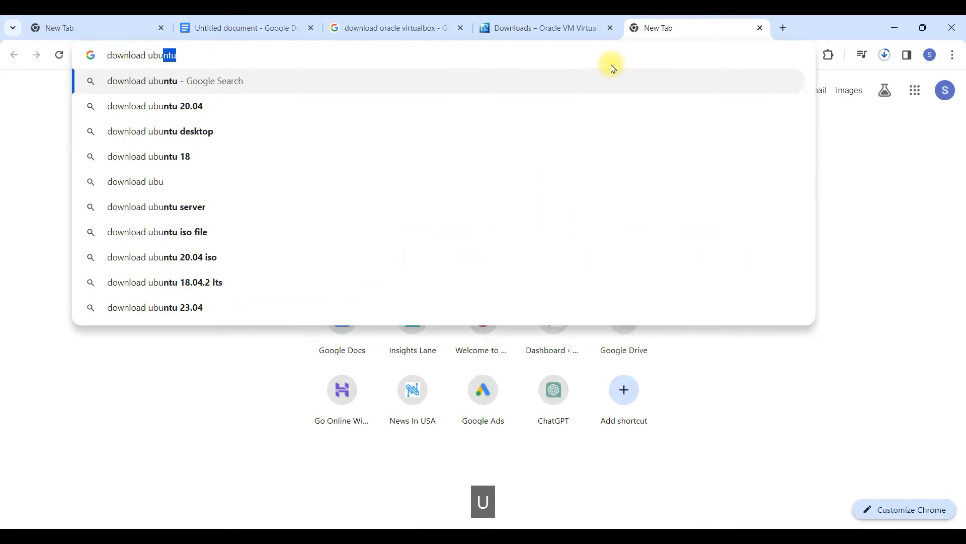
pyautogui.press('Right')
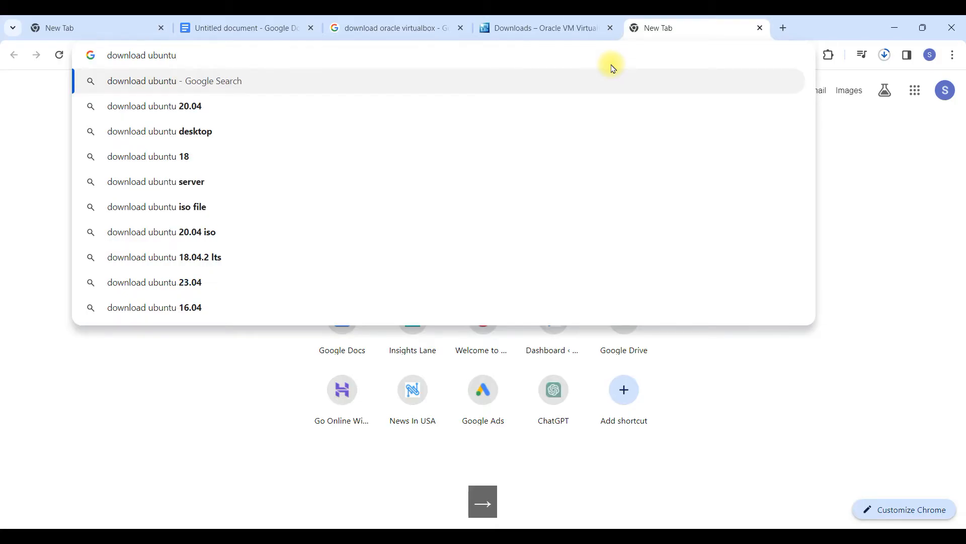
pyautogui.press('Return')
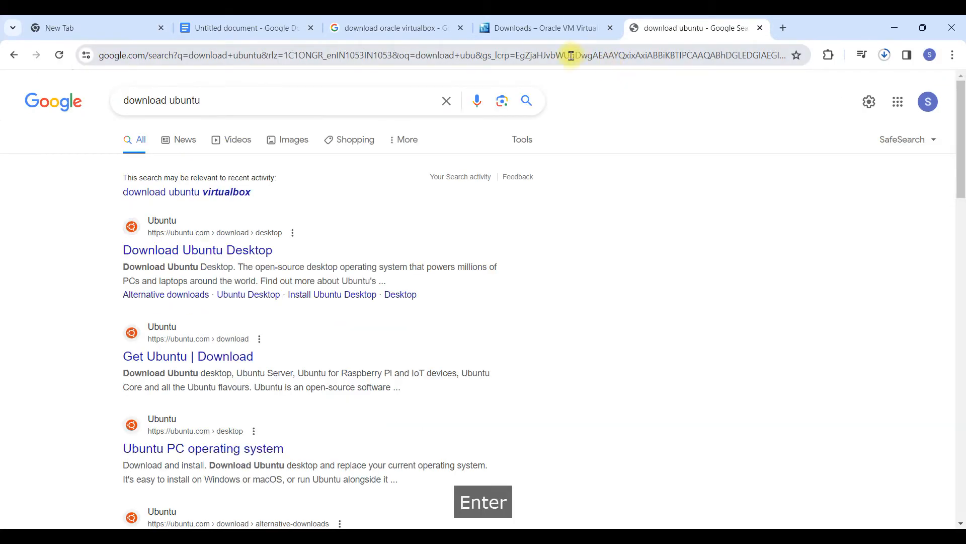
# Open the Download Ubuntu Desktop result, accept cookies and browse the page.
pyautogui.click(209, 253)
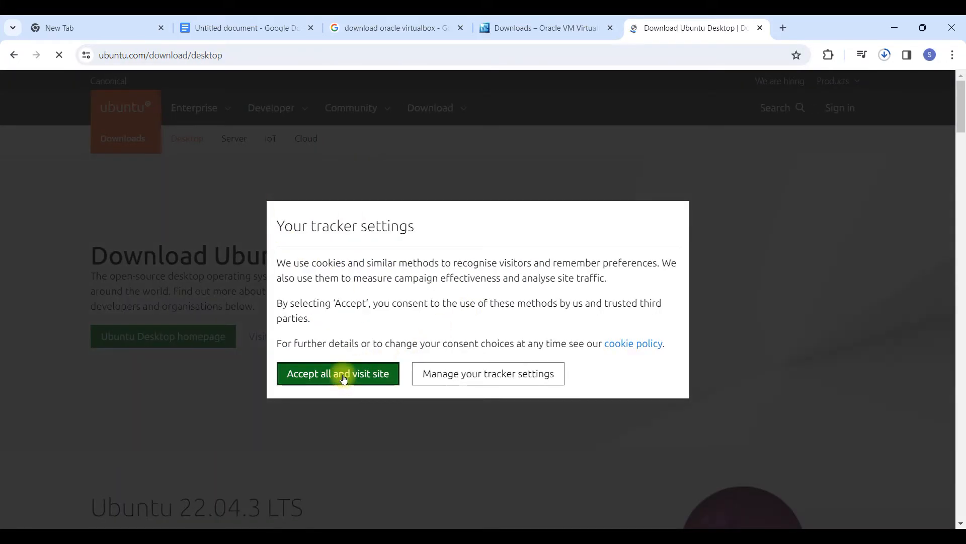
pyautogui.click(344, 379)
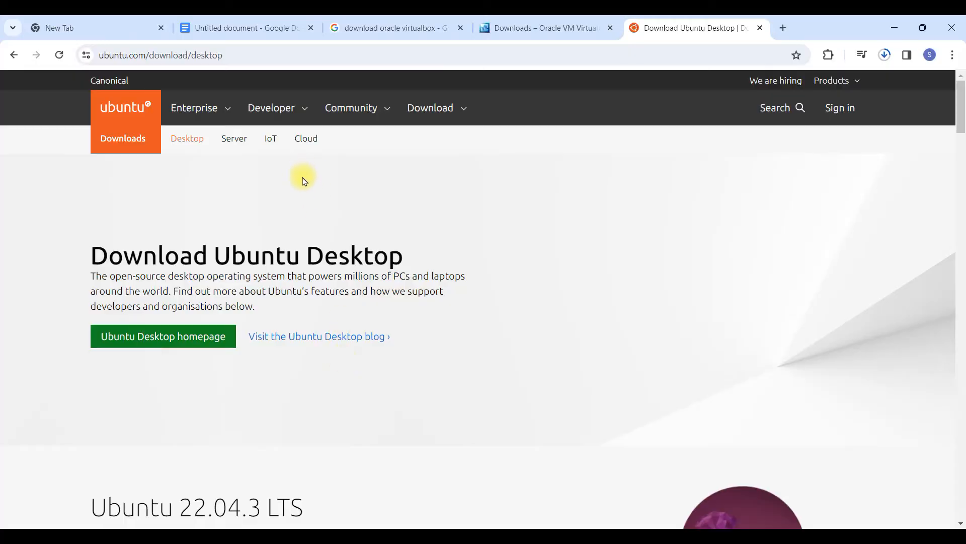
pyautogui.scroll(-2, 261, 197)
pyautogui.scroll(-4, 202, 236)
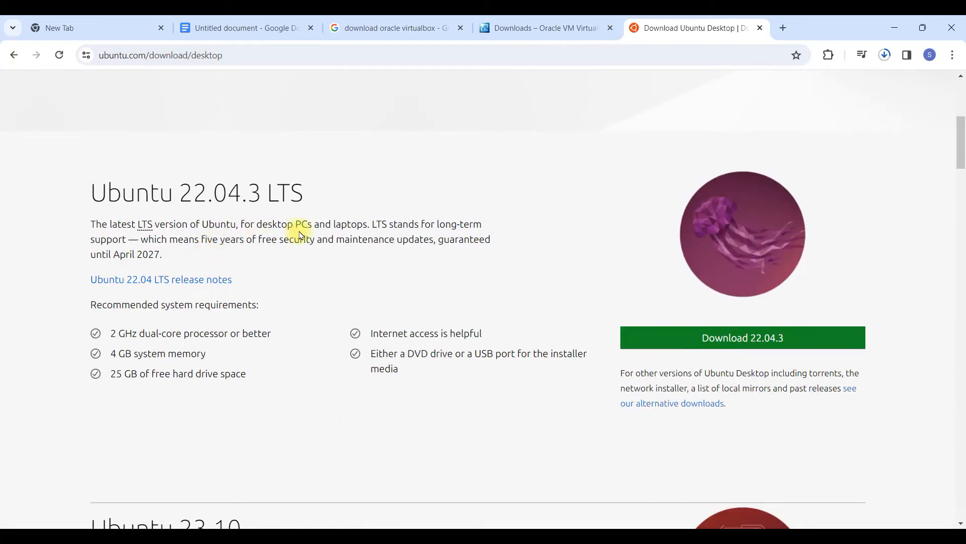
pyautogui.scroll(-1, 527, 280)
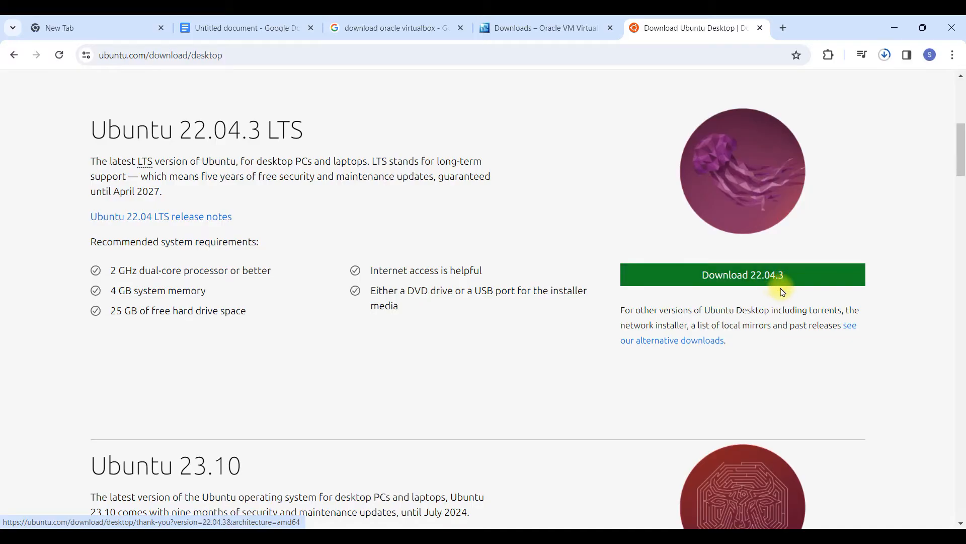
pyautogui.scroll(-4, 763, 293)
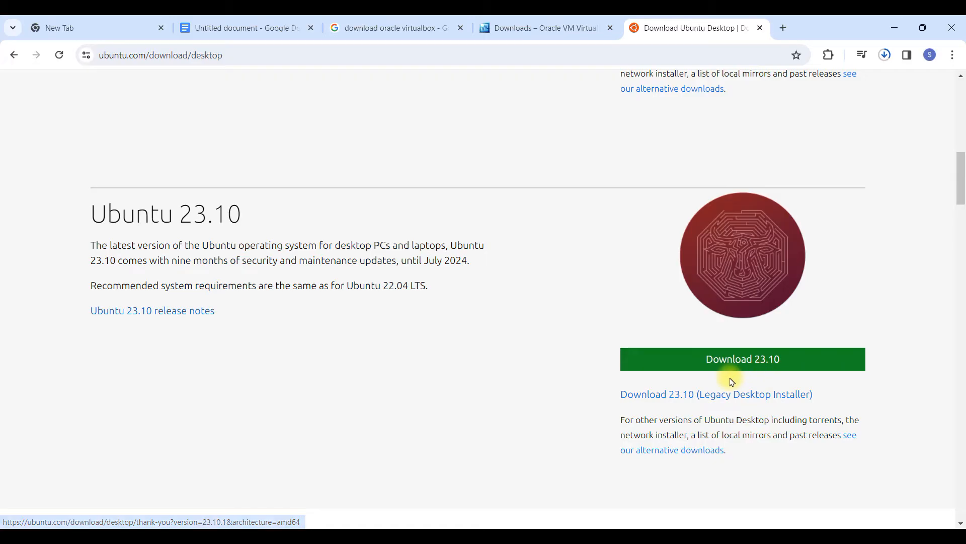
pyautogui.scroll(6, 718, 378)
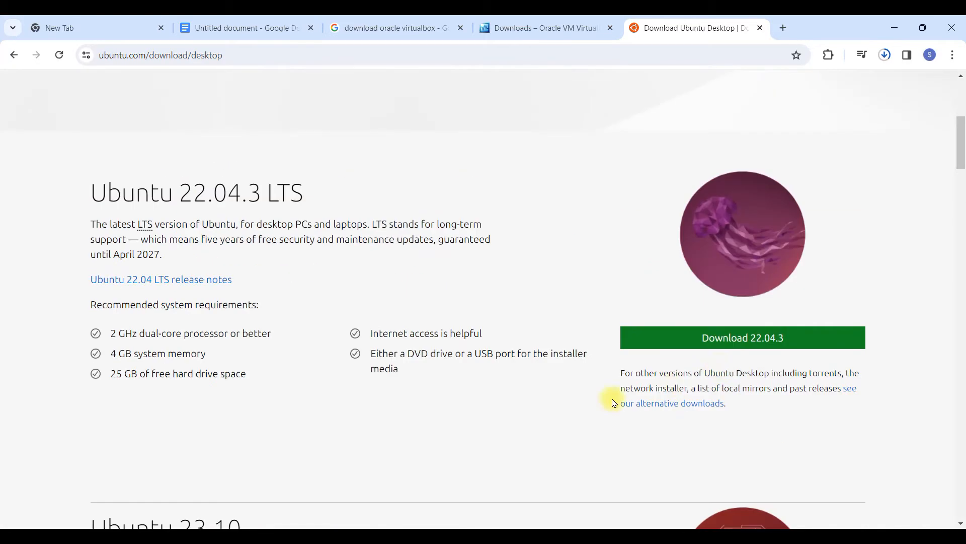
pyautogui.scroll(-9, 734, 363)
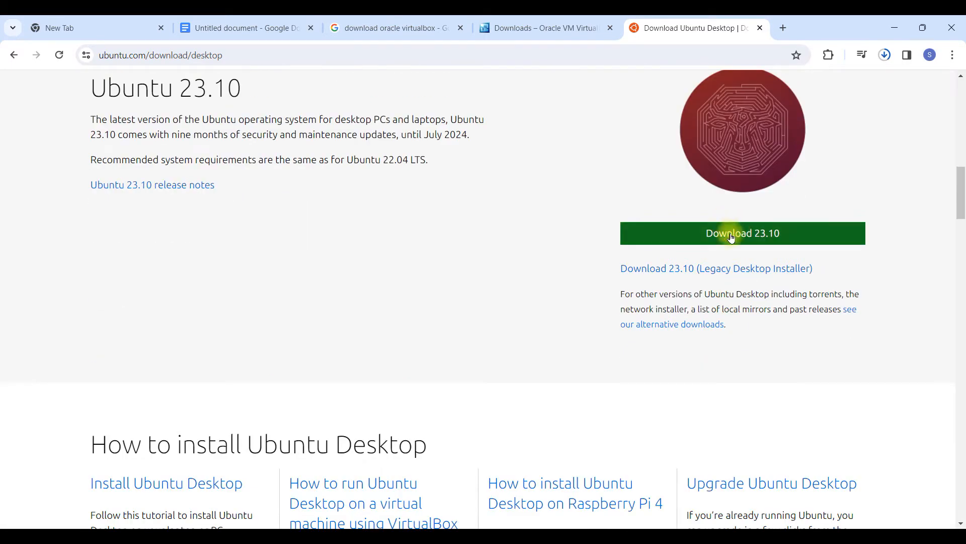
pyautogui.scroll(17, 457, 259)
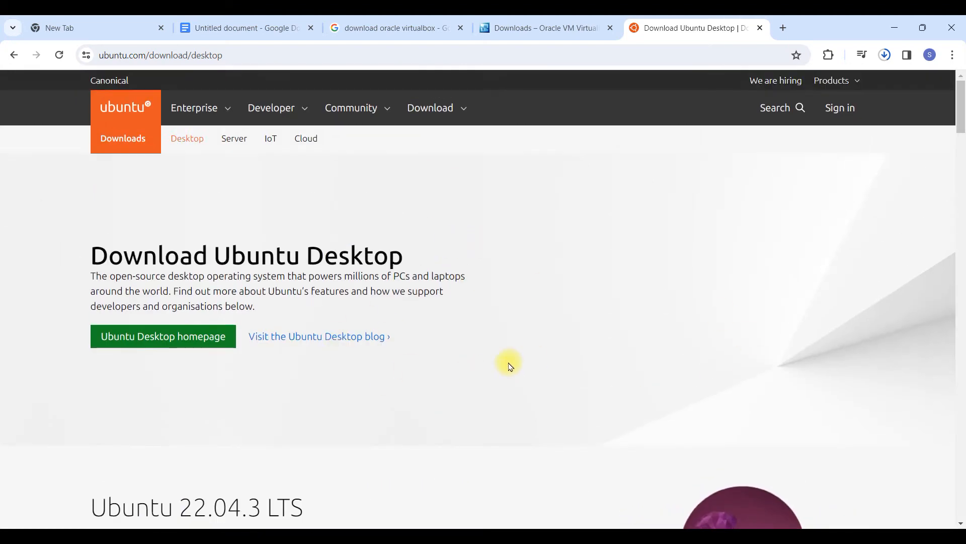
# From the Ubuntu home page's download options, download Ubuntu 23.10.
pyautogui.click(136, 110)
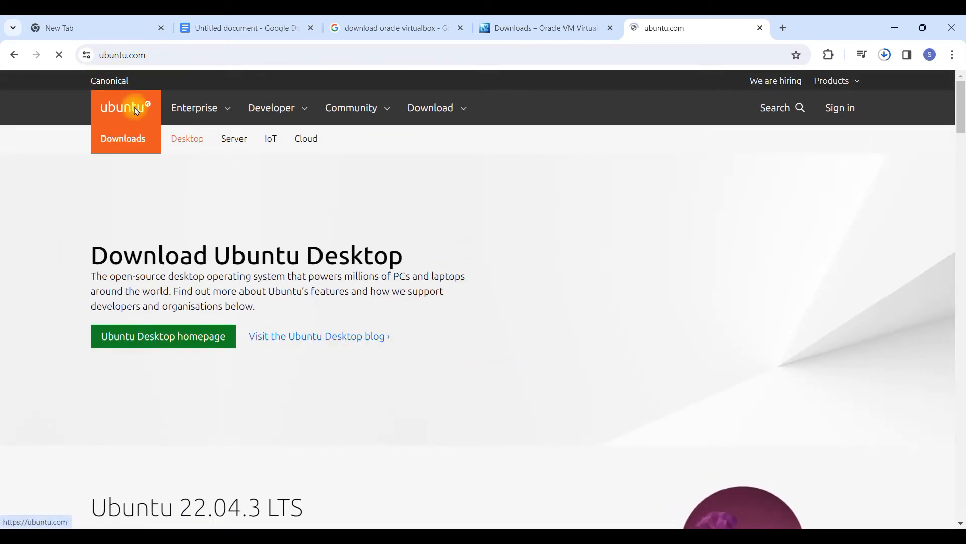
pyautogui.click(466, 107)
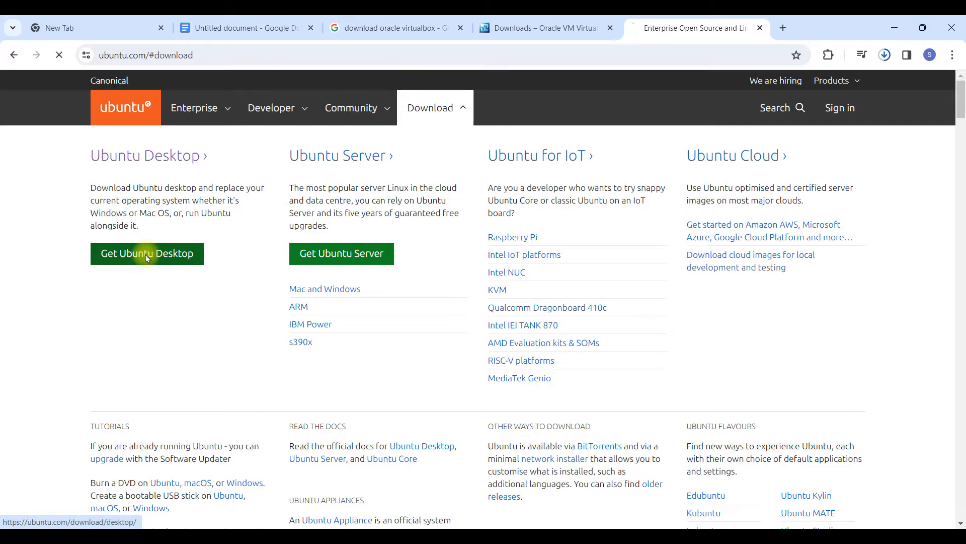
pyautogui.scroll(-8, 306, 313)
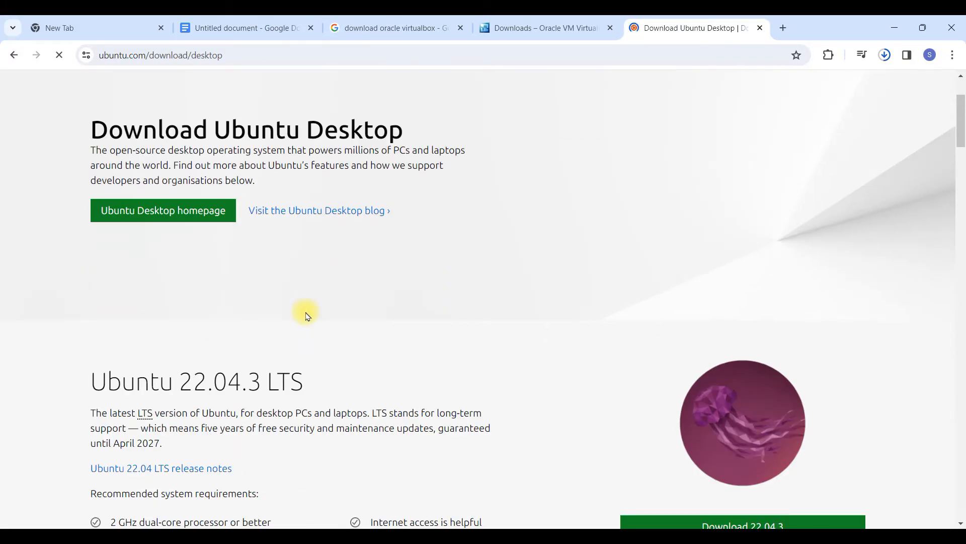
pyautogui.scroll(-4, 745, 328)
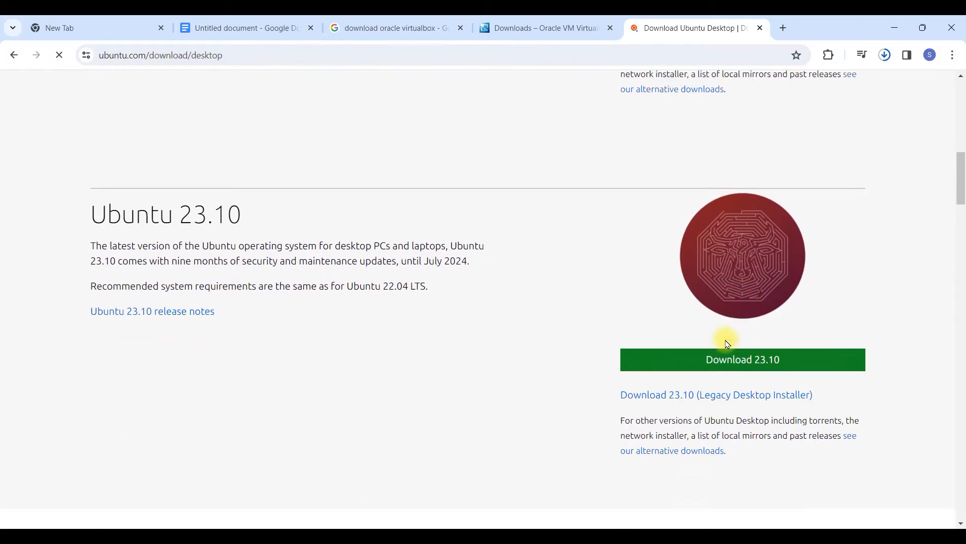
pyautogui.scroll(5, 740, 360)
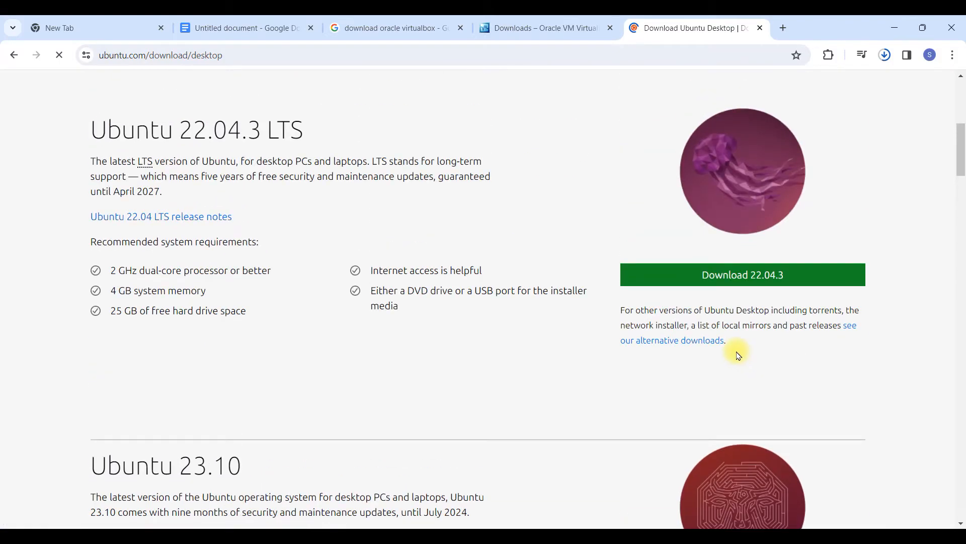
pyautogui.scroll(-4, 739, 355)
pyautogui.scroll(-2, 739, 356)
pyautogui.scroll(3, 739, 355)
pyautogui.scroll(-1, 738, 356)
pyautogui.scroll(-2, 739, 356)
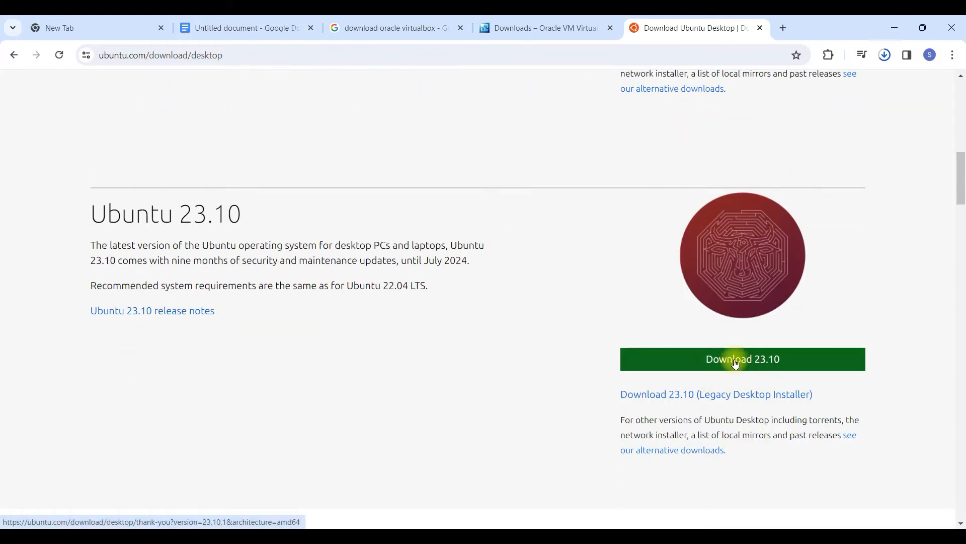
pyautogui.scroll(-3, 735, 364)
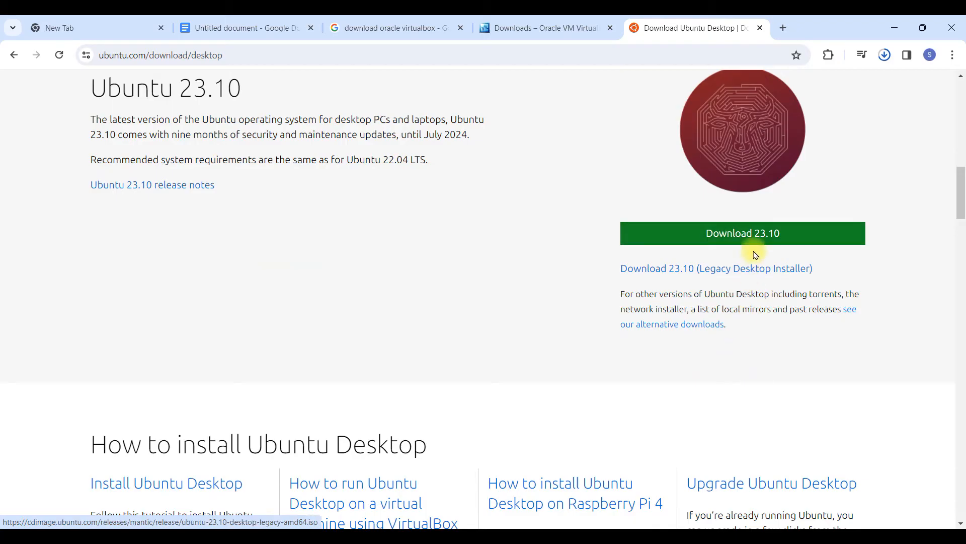
pyautogui.click(755, 237)
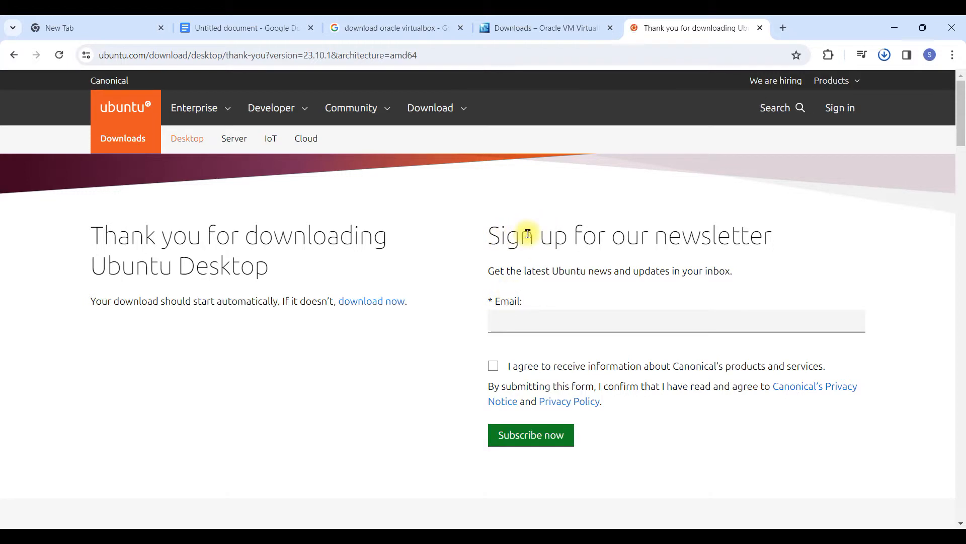
# Check the downloads list and show the finished VirtualBox-7.0.12-159484-Win installer in its folder.
pyautogui.click(885, 55)
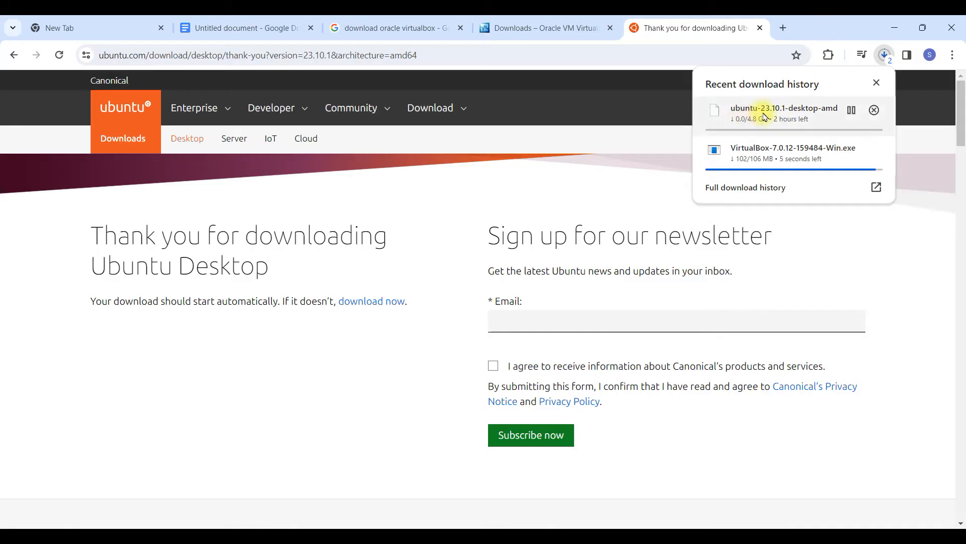
pyautogui.click(828, 20)
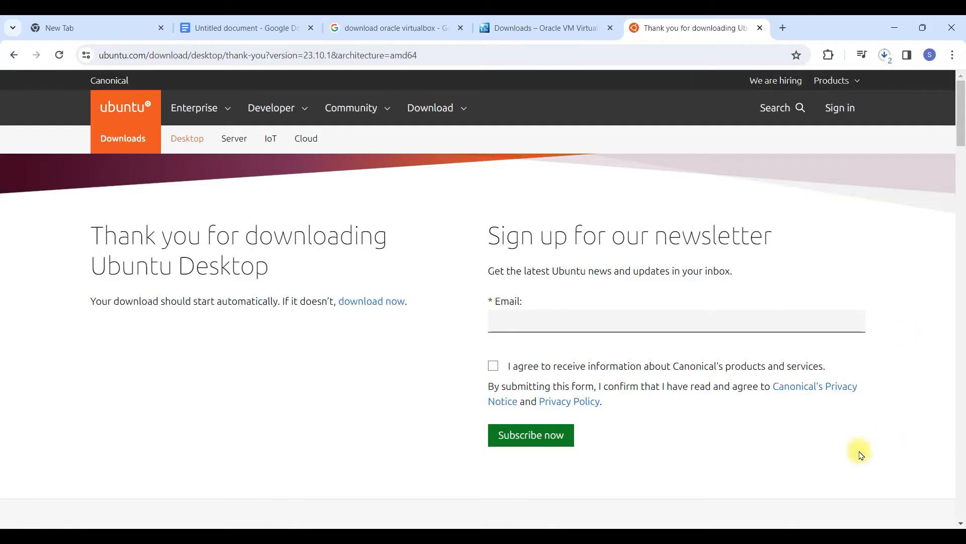
pyautogui.click(884, 58)
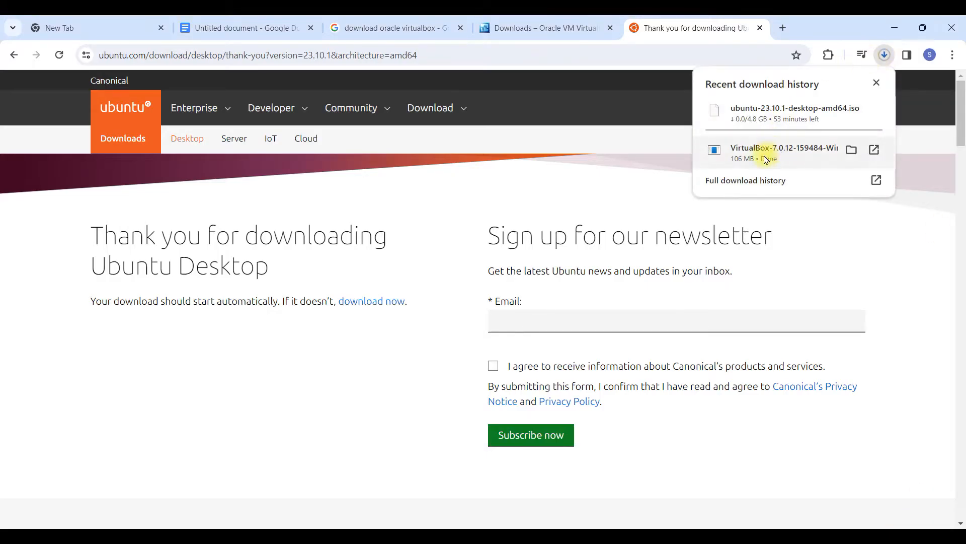
pyautogui.click(854, 151)
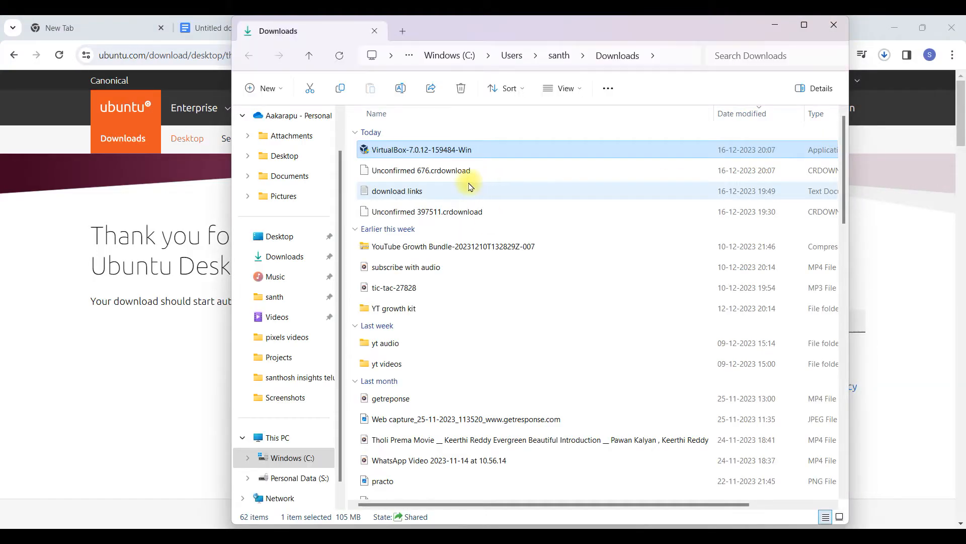
# Run the VirtualBox installer with default features, accepting the network and Python dependency warnings.
pyautogui.doubleClick(405, 153)
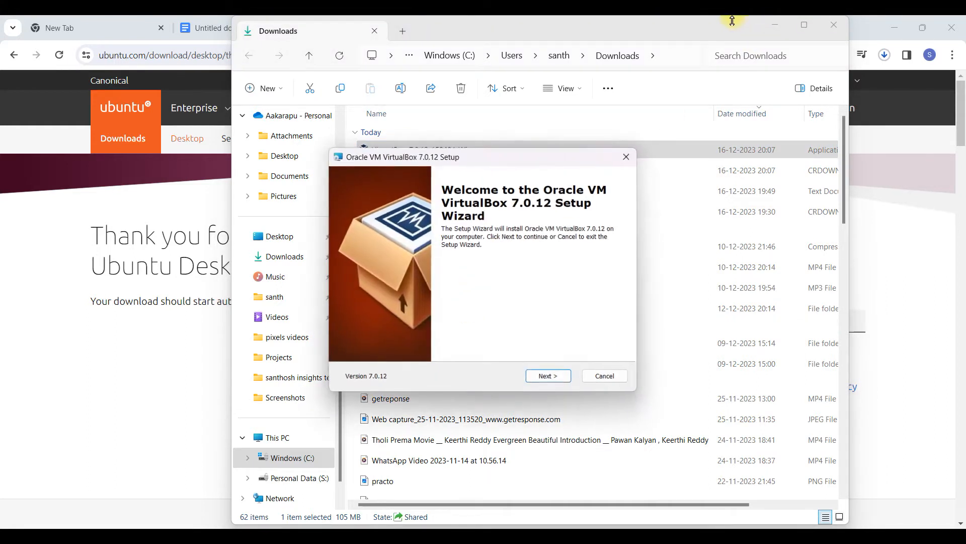
pyautogui.click(774, 25)
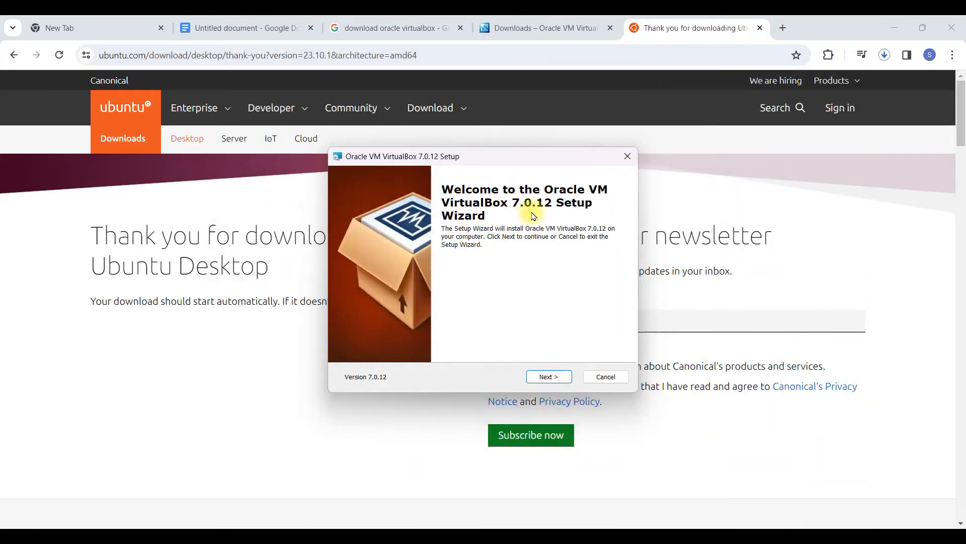
pyautogui.click(549, 377)
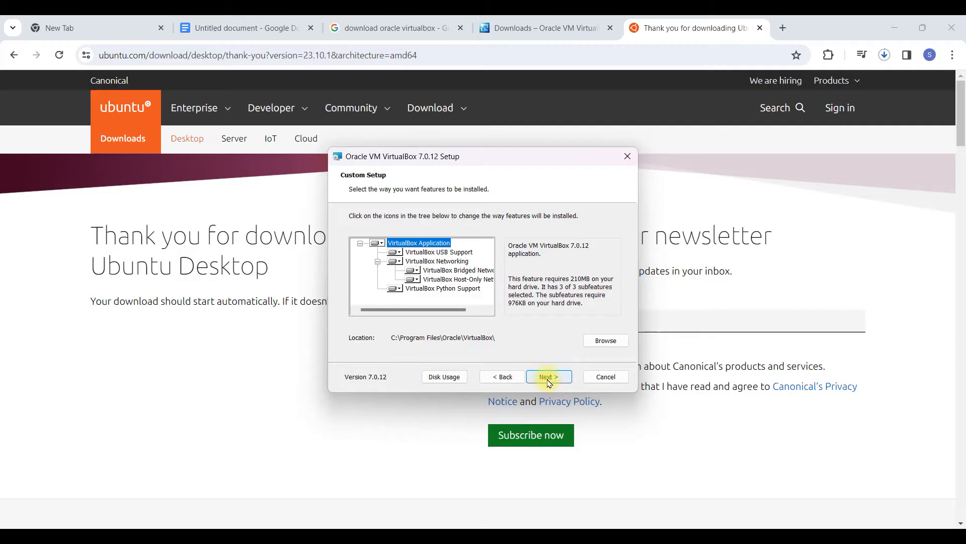
pyautogui.click(549, 381)
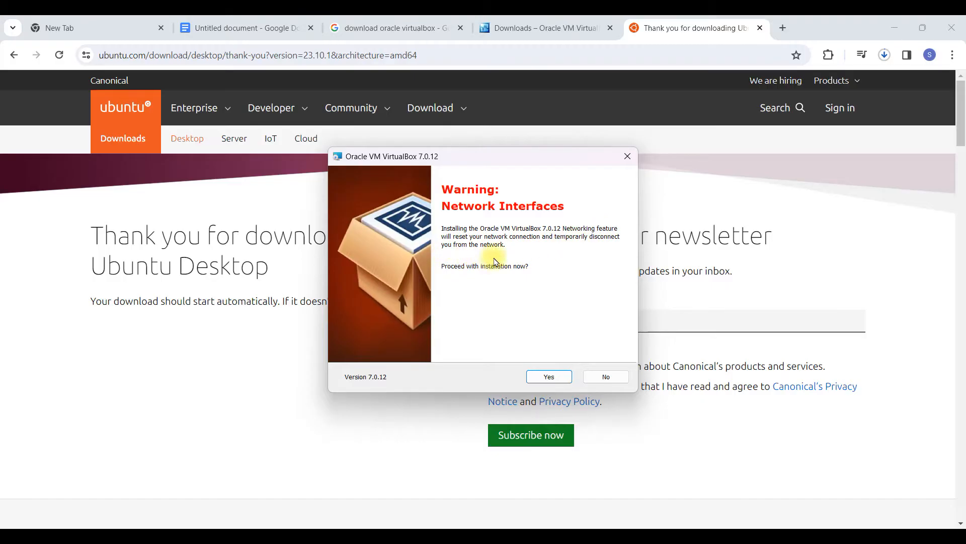
pyautogui.click(560, 382)
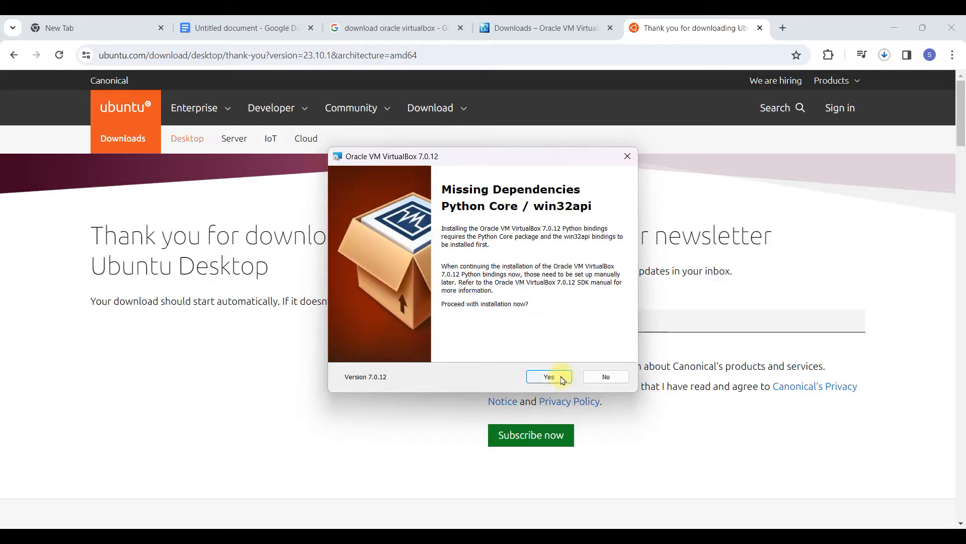
pyautogui.click(550, 381)
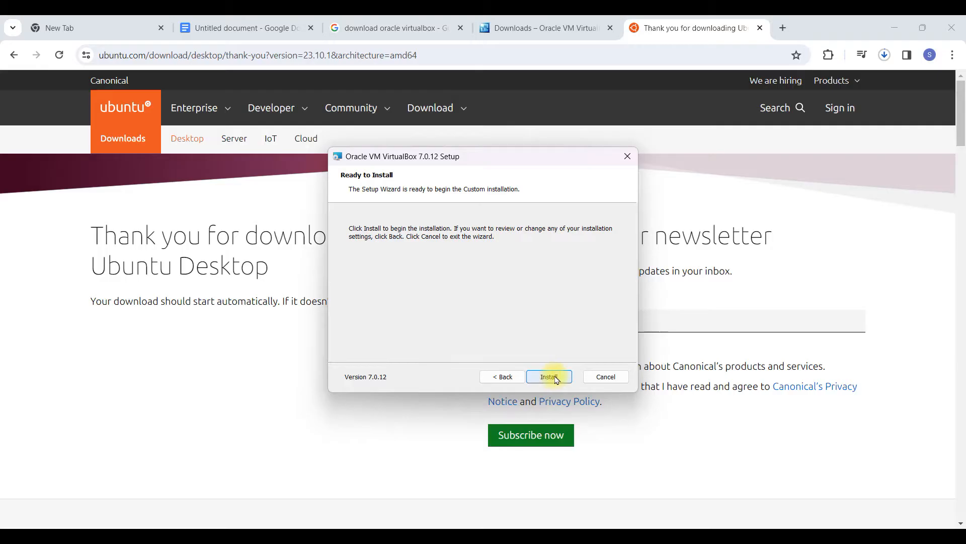
pyautogui.click(550, 377)
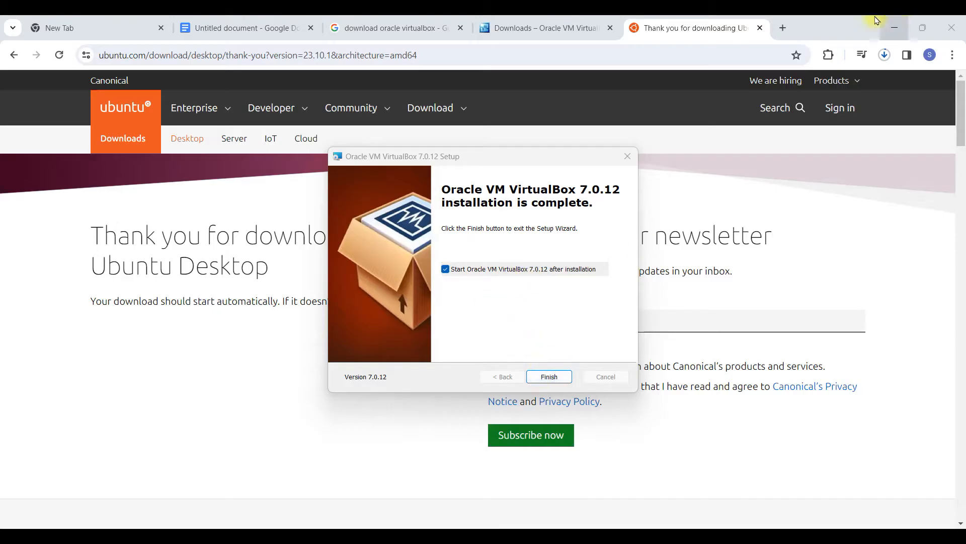
# Pause the Ubuntu ISO download in Chrome and finish the VirtualBox setup wizard.
pyautogui.click(885, 56)
pyautogui.moveTo(778, 113)
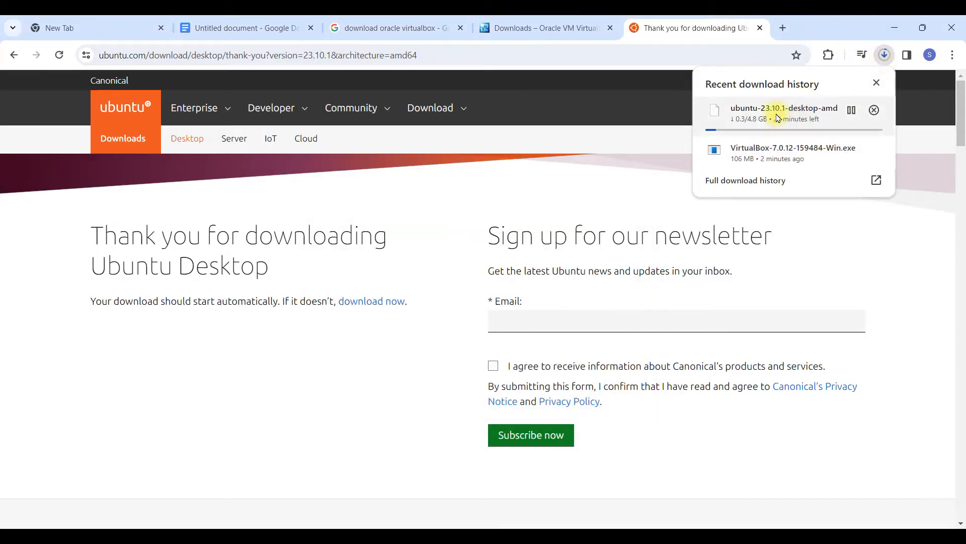
pyautogui.click(853, 111)
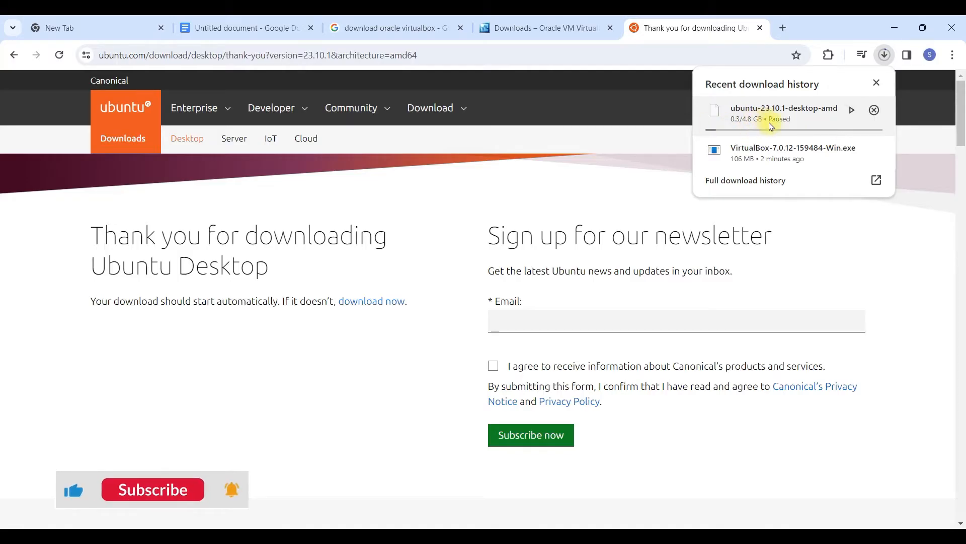
pyautogui.click(839, 19)
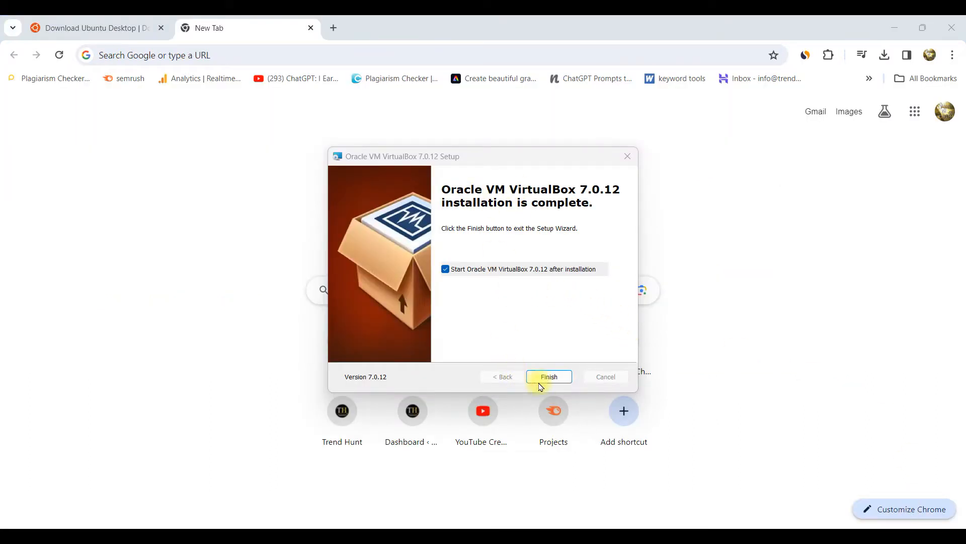
pyautogui.click(556, 376)
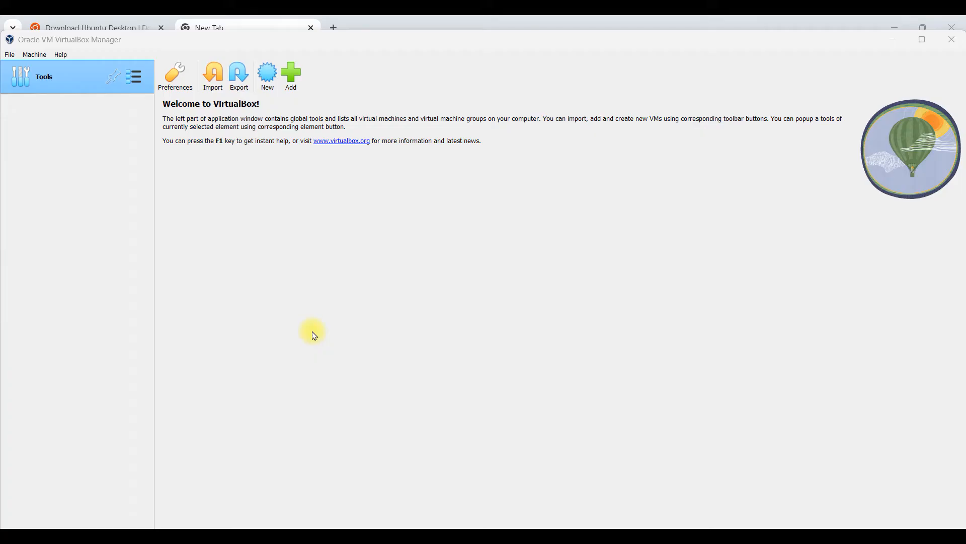
# Maximize the VirtualBox Manager and launch the New virtual machine wizard.
pyautogui.doubleClick(478, 47)
pyautogui.click(268, 62)
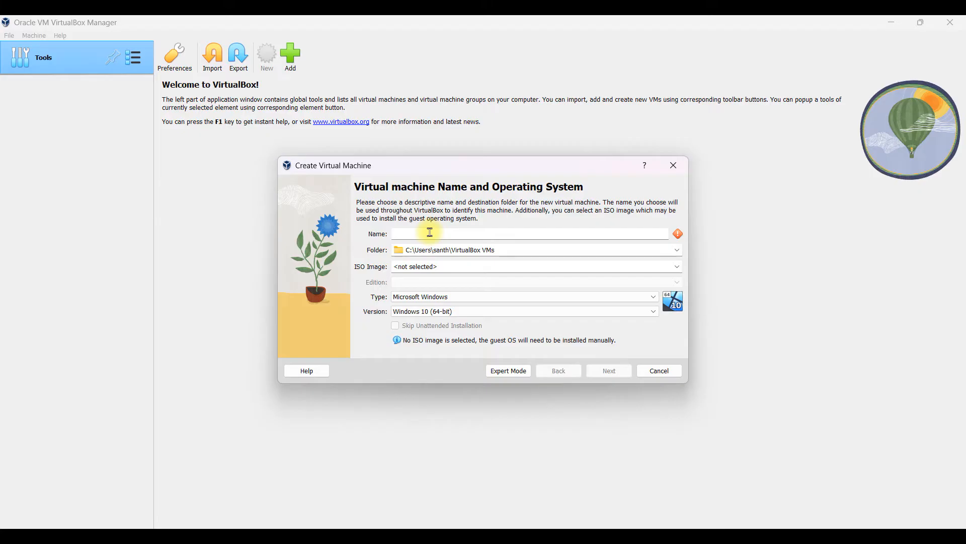
# Name the machine Ubuntu 23.10 and keep the default machine folder.
pyautogui.write('Ubuntu 23.10')
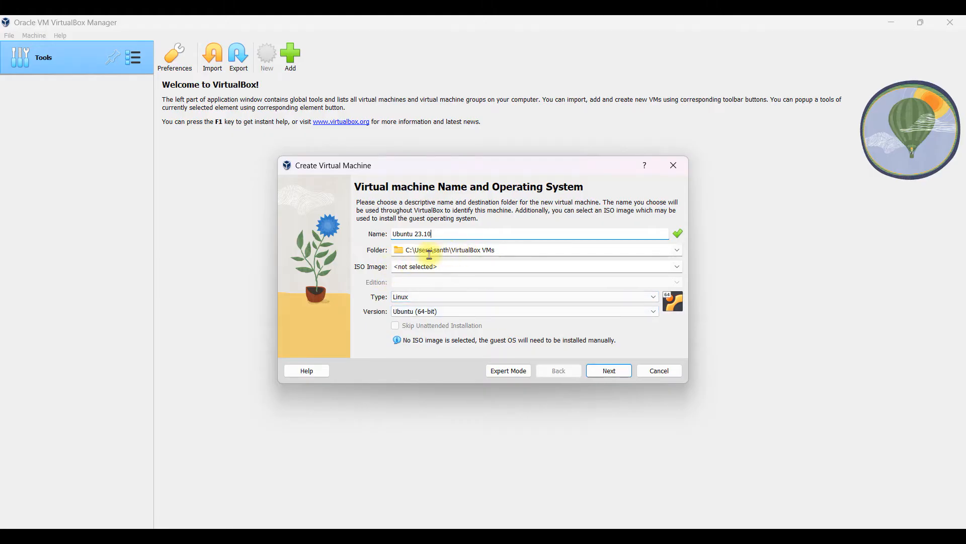
pyautogui.click(449, 252)
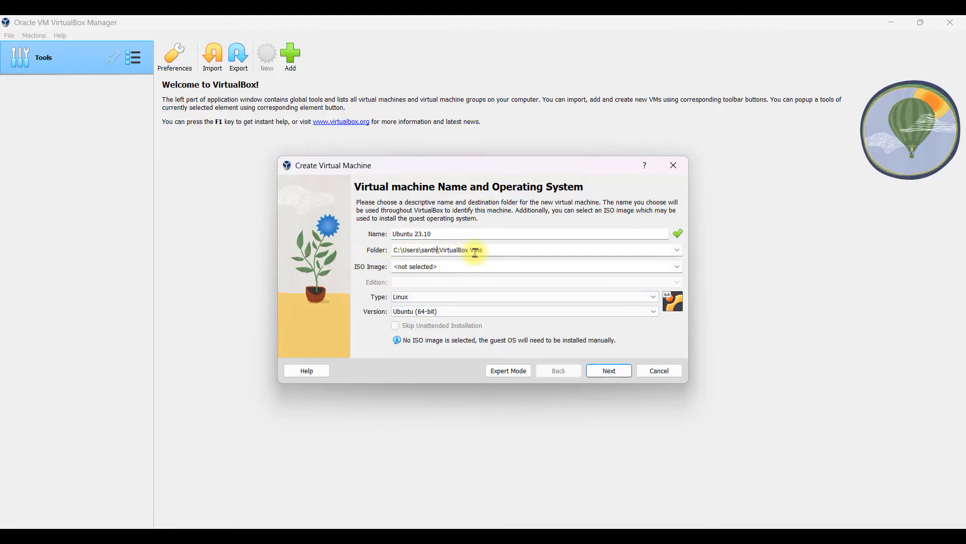
pyautogui.click(681, 251)
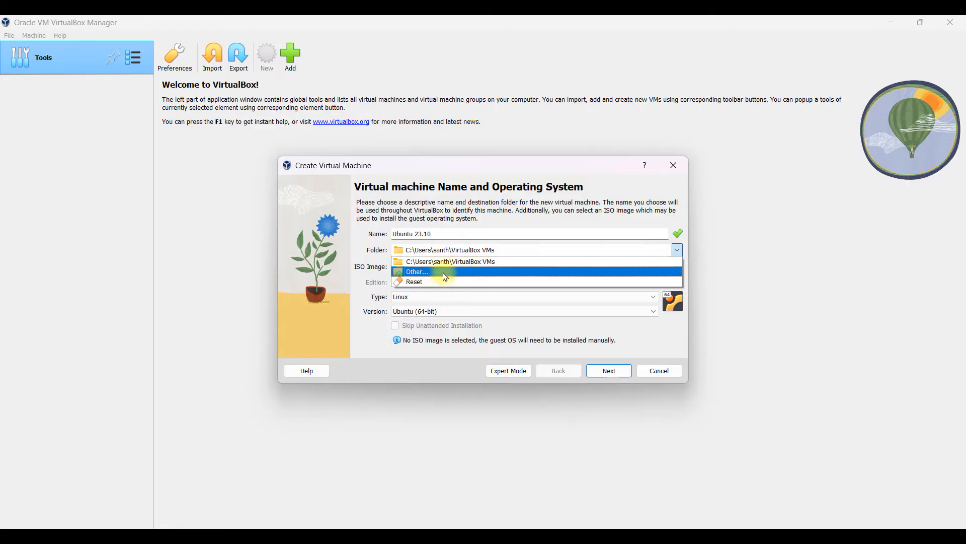
pyautogui.click(538, 224)
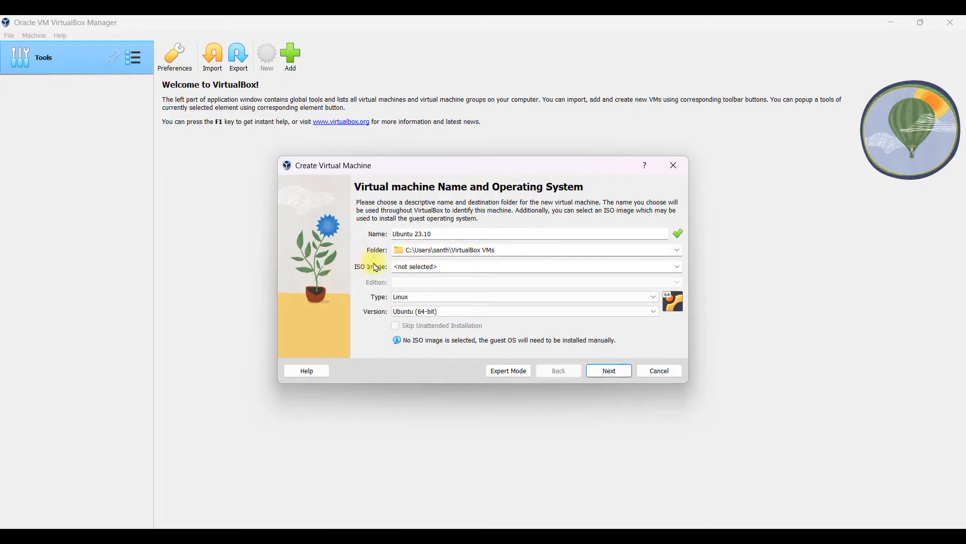
# Attach ubuntu-22.04.3-desktop-amd64.iso from Downloads, skip unattended installation, and continue.
pyautogui.click(681, 270)
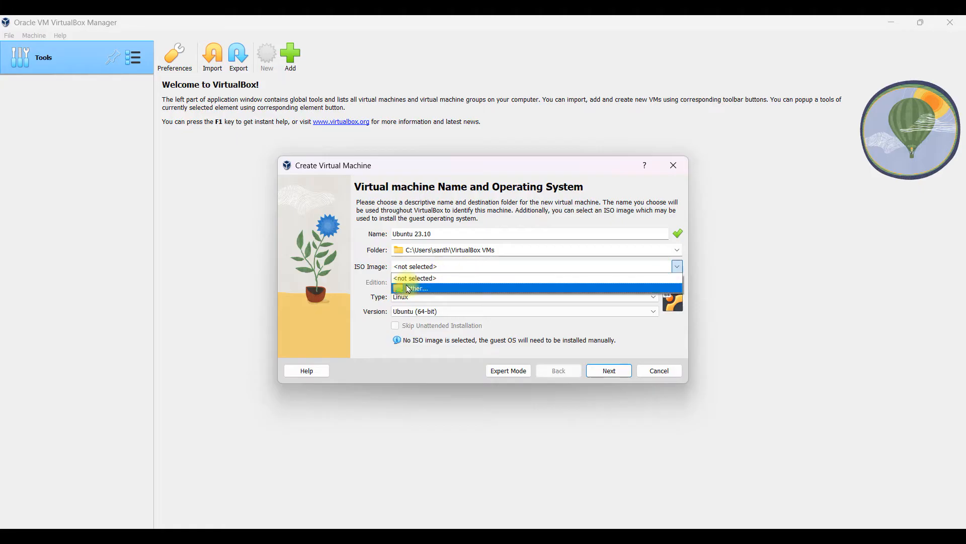
pyautogui.click(415, 290)
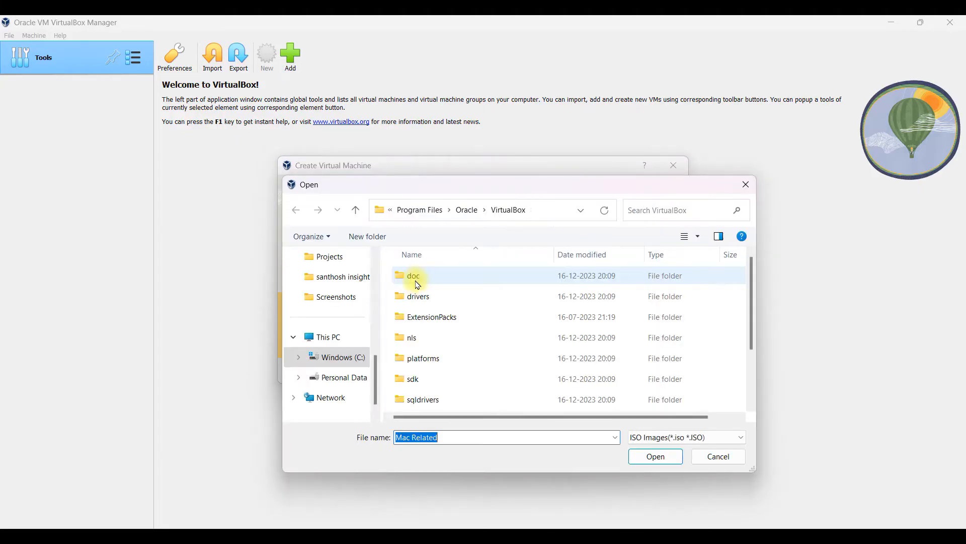
pyautogui.scroll(10, 362, 297)
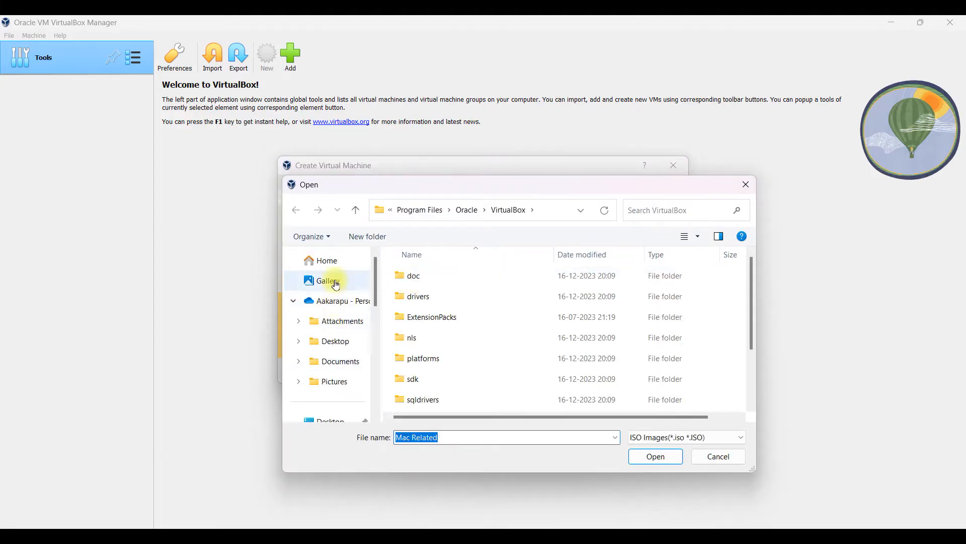
pyautogui.scroll(-5, 327, 378)
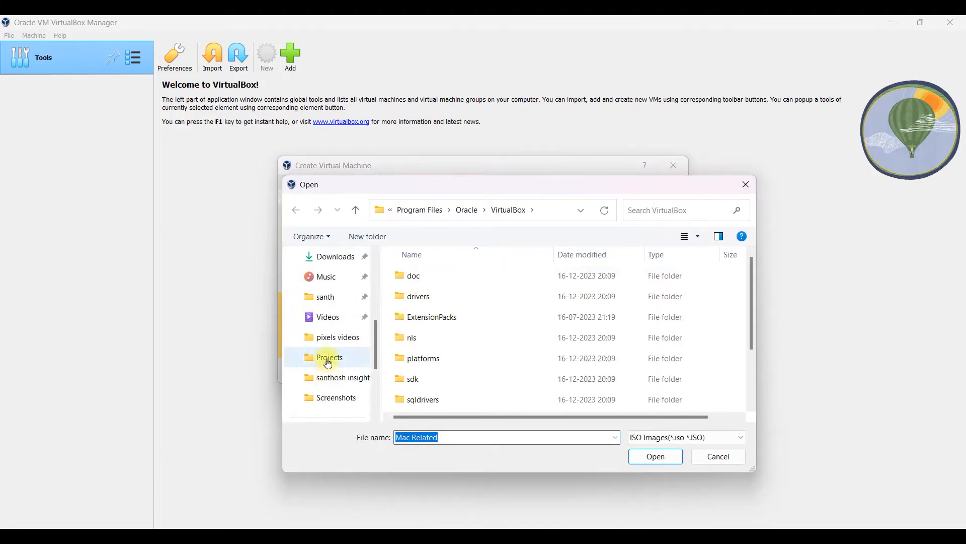
pyautogui.click(330, 257)
pyautogui.click(433, 302)
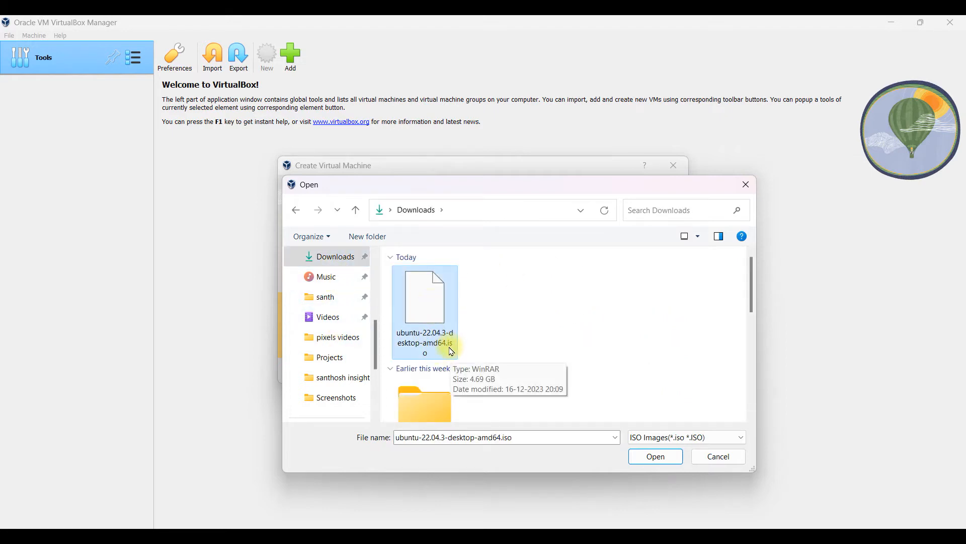
pyautogui.click(665, 457)
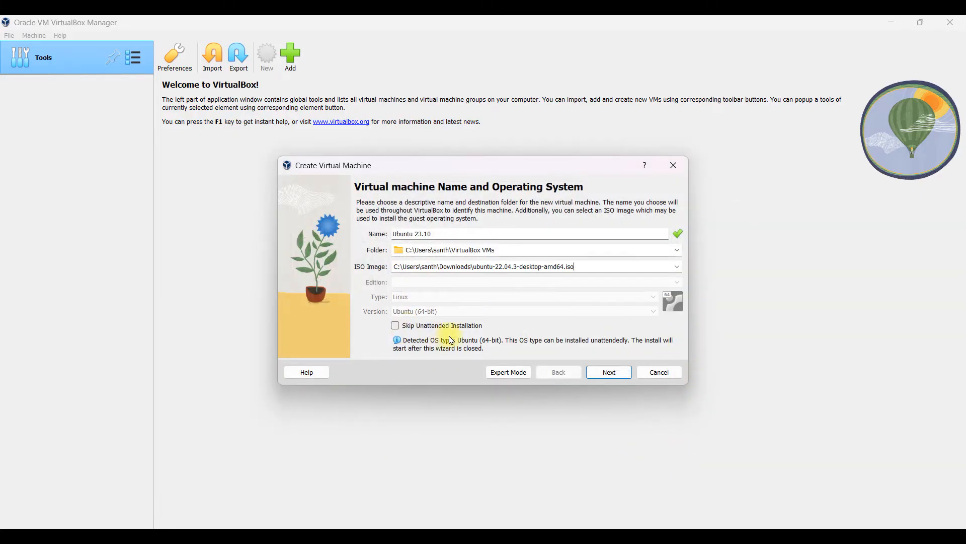
pyautogui.click(395, 327)
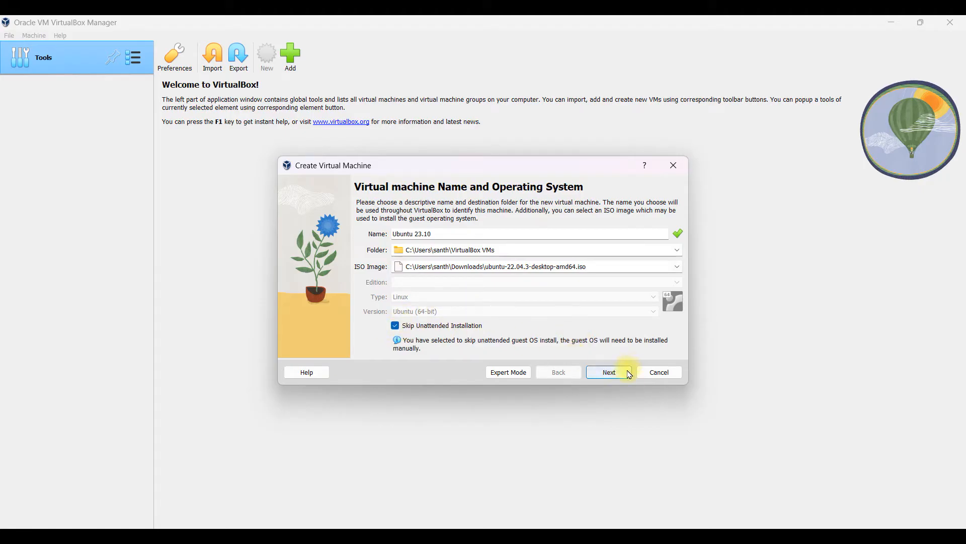
pyautogui.click(609, 373)
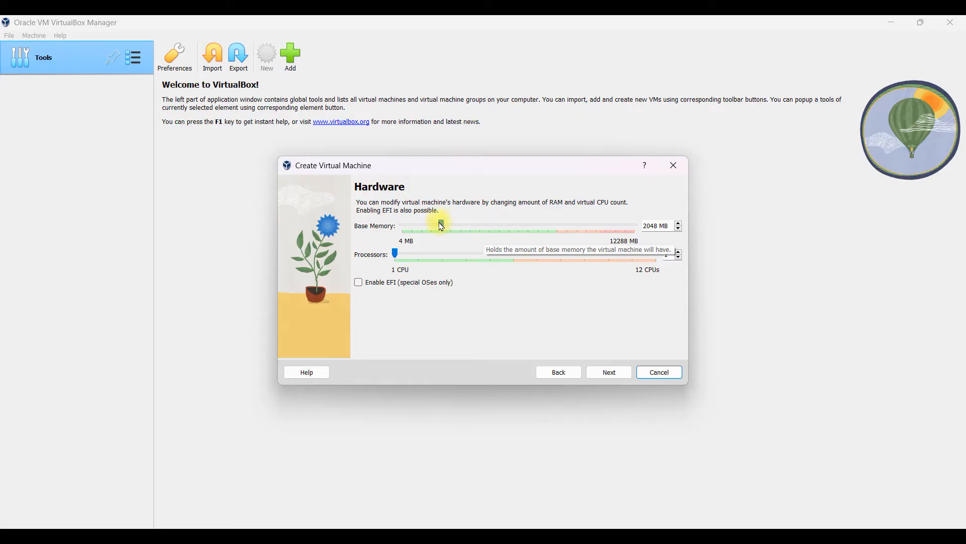
# Set base memory to 4096 MB and processors to 3, then continue.
pyautogui.moveTo(447, 227); pyautogui.dragTo(487, 229)
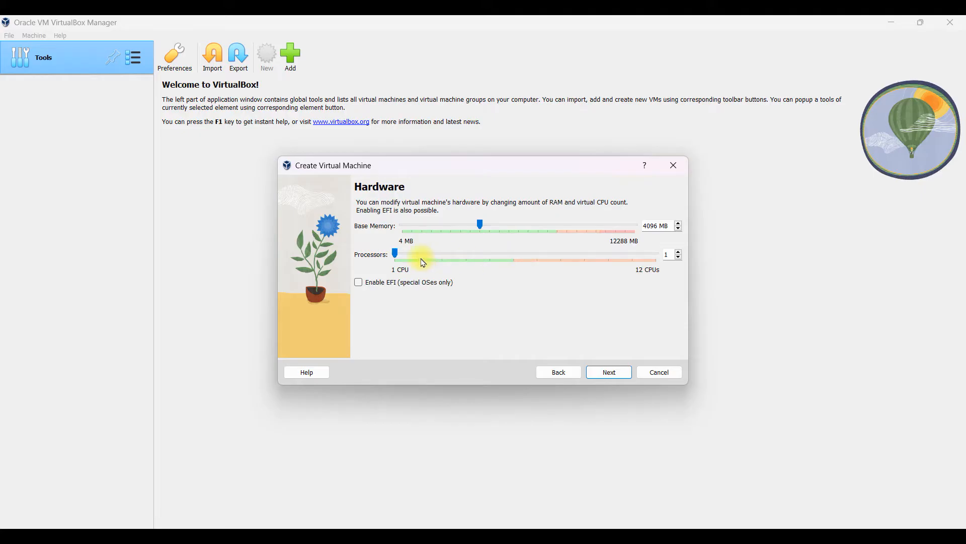
pyautogui.moveTo(398, 255); pyautogui.dragTo(444, 260)
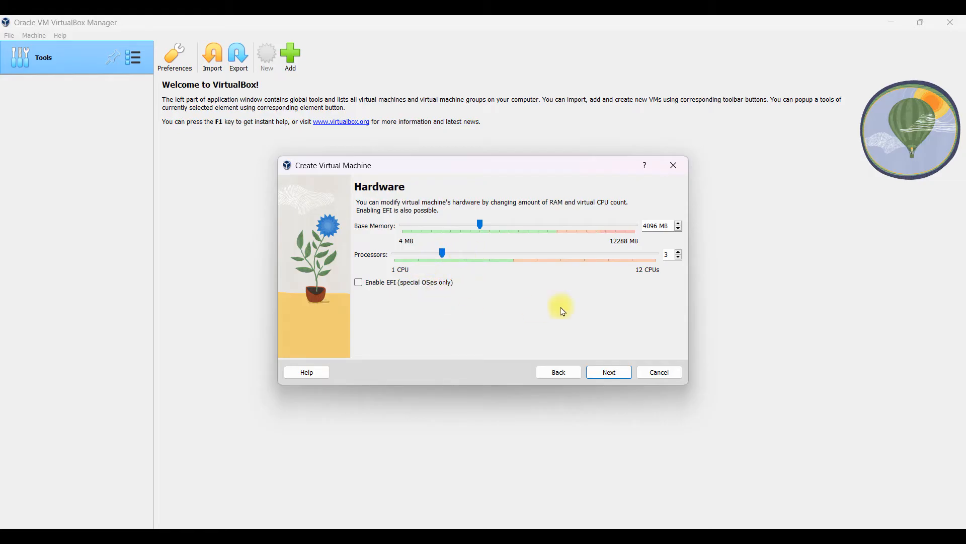
pyautogui.click(610, 373)
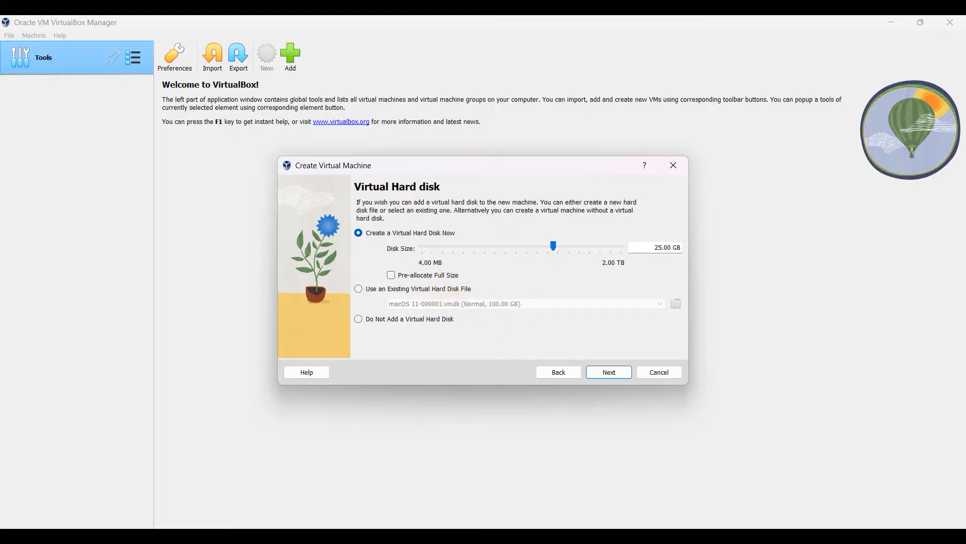
# Size the new virtual hard disk to 25.13 GB and review the configuration summary.
pyautogui.click(910, 525)
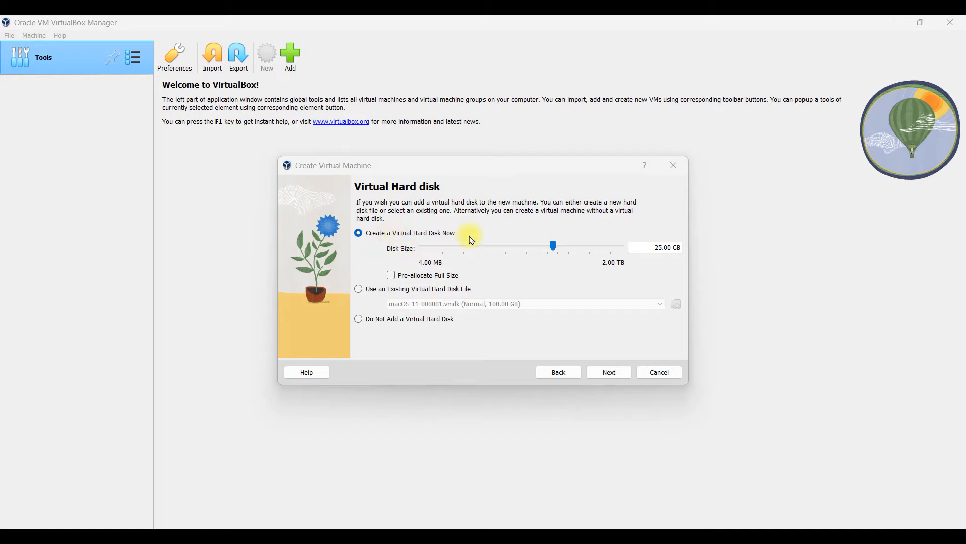
pyautogui.click(658, 248)
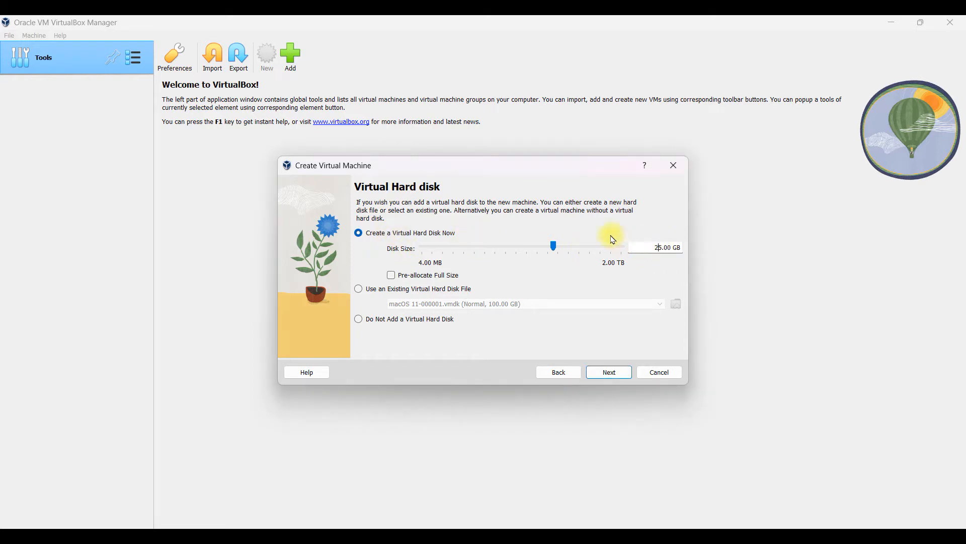
pyautogui.click(662, 246)
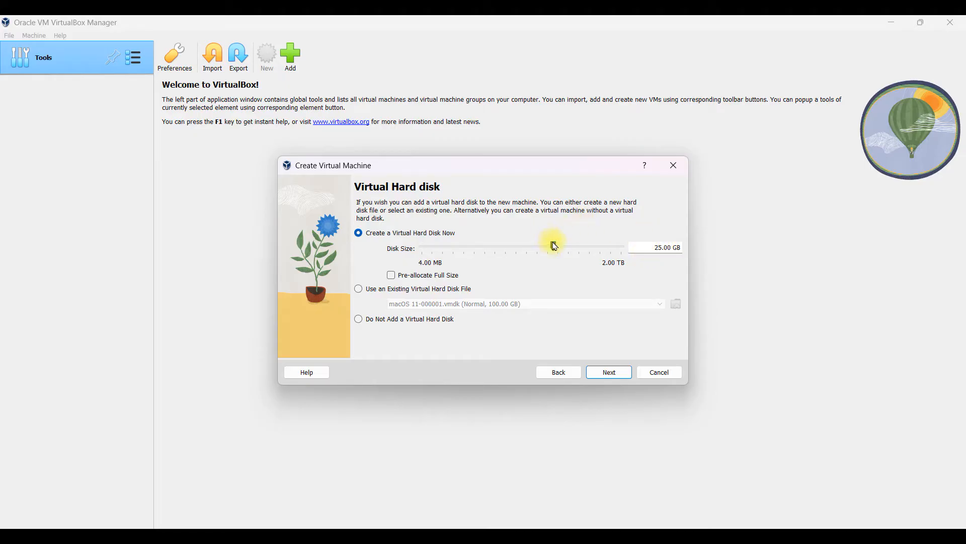
pyautogui.moveTo(558, 247); pyautogui.dragTo(558, 251)
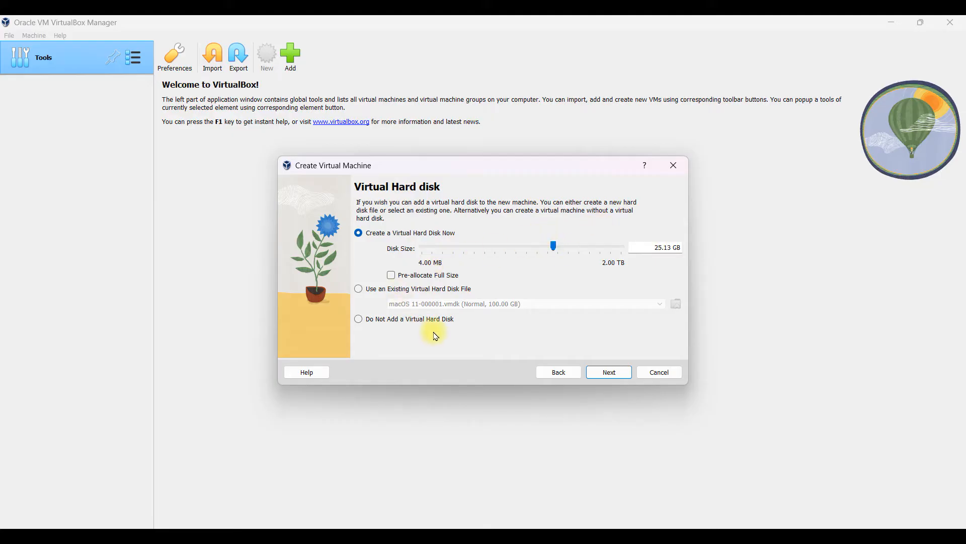
pyautogui.click(622, 375)
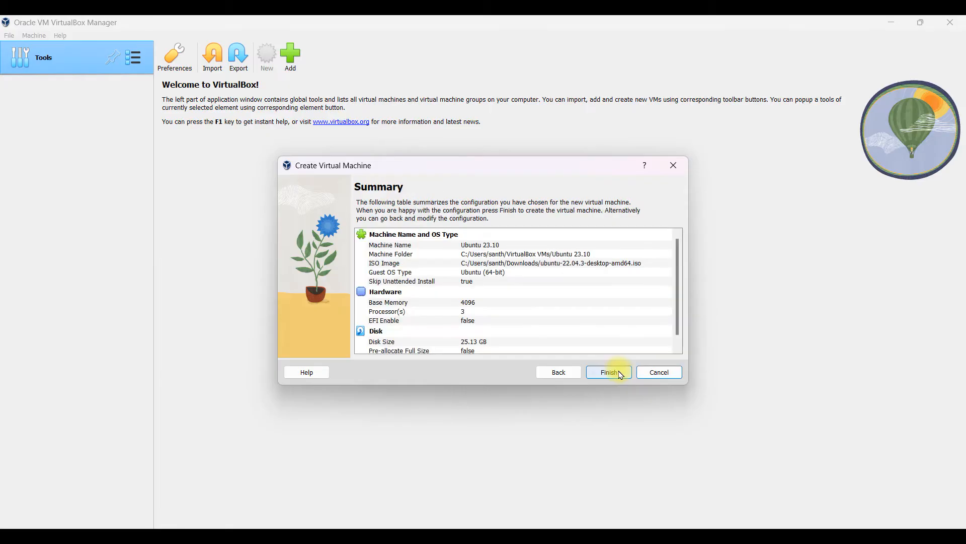
pyautogui.scroll(-1, 458, 284)
pyautogui.scroll(1, 457, 285)
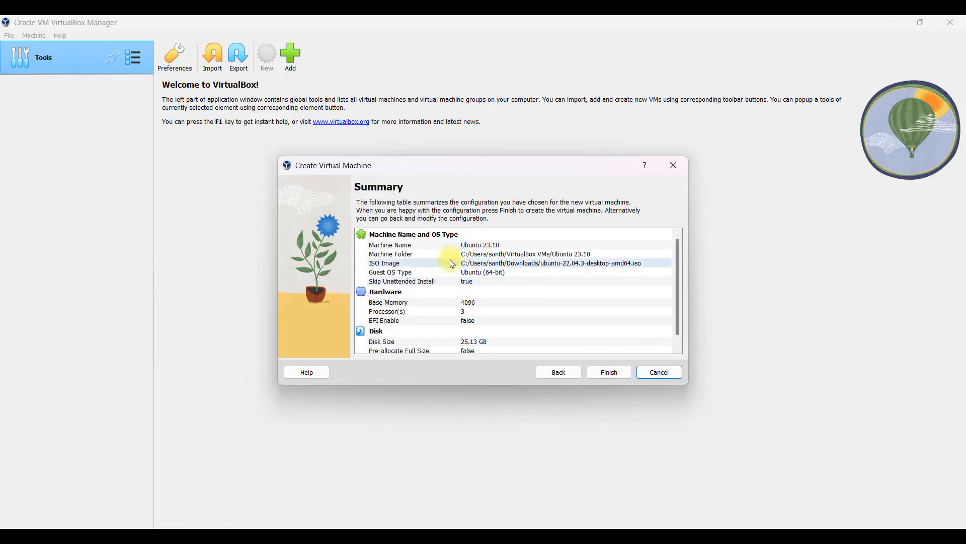
pyautogui.scroll(-1, 484, 312)
# Finish creating Ubuntu 23.10, start it, and maximize its VM window.
pyautogui.click(619, 372)
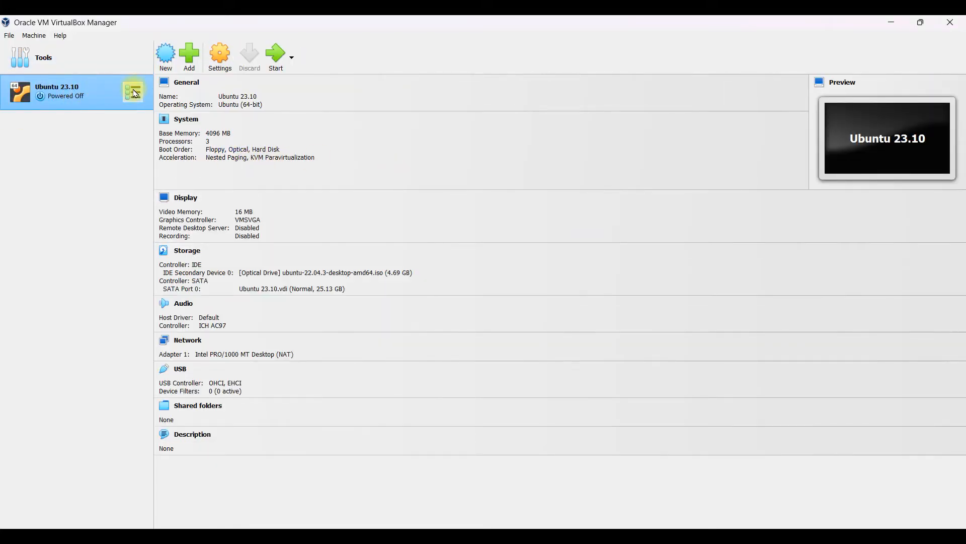
pyautogui.click(280, 63)
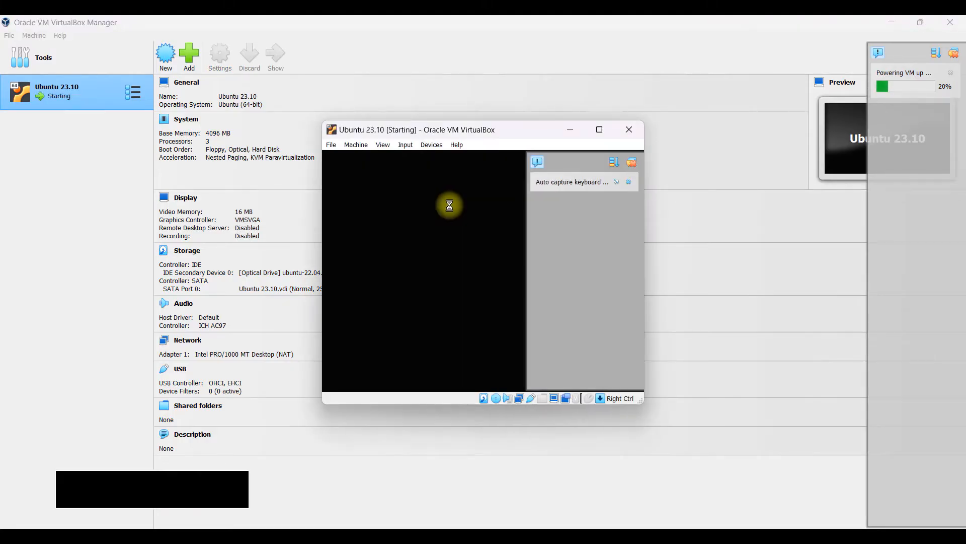
pyautogui.click(599, 130)
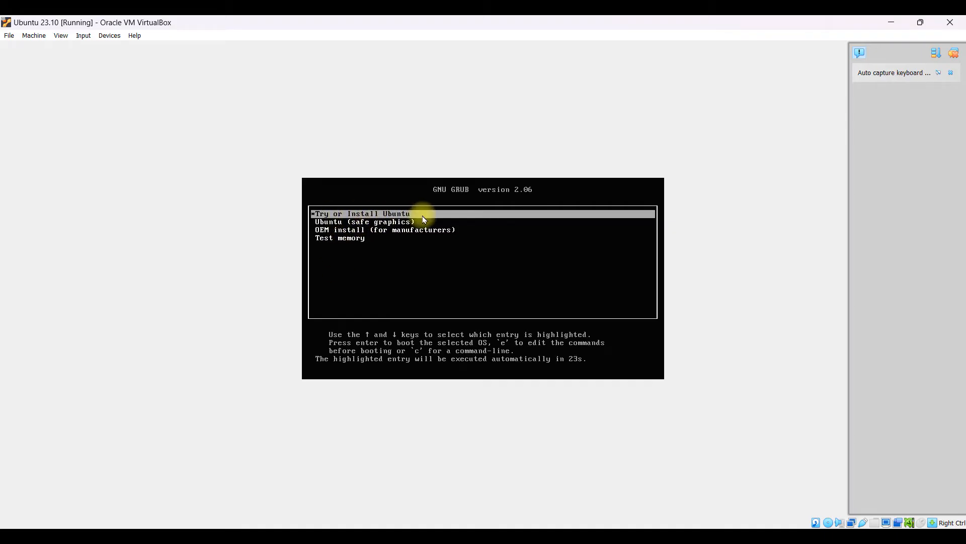
# Boot the 'Try or Install Ubuntu' entry from the GRUB menu.
pyautogui.press('Return')
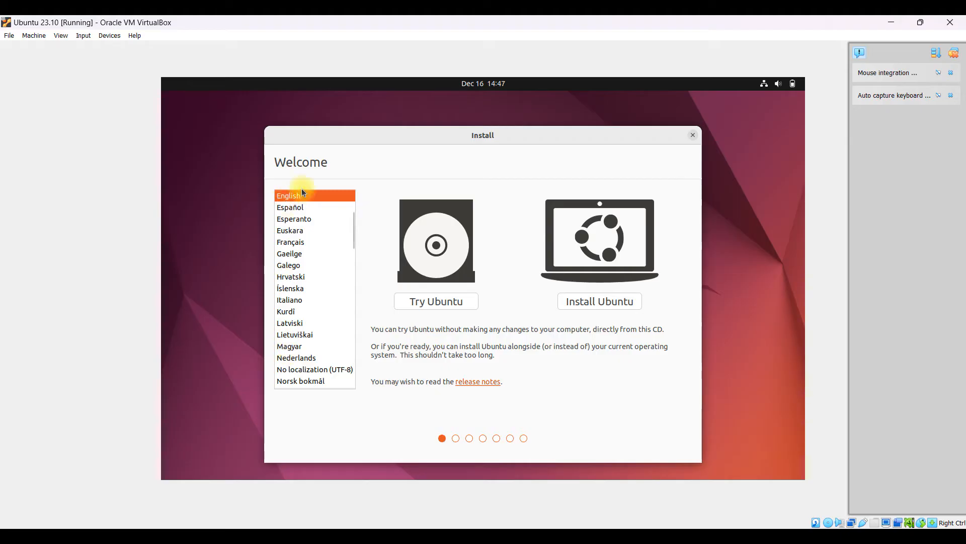
# Start the Ubuntu installation and accept the English (US) keyboard layout.
pyautogui.scroll(2, 301, 282)
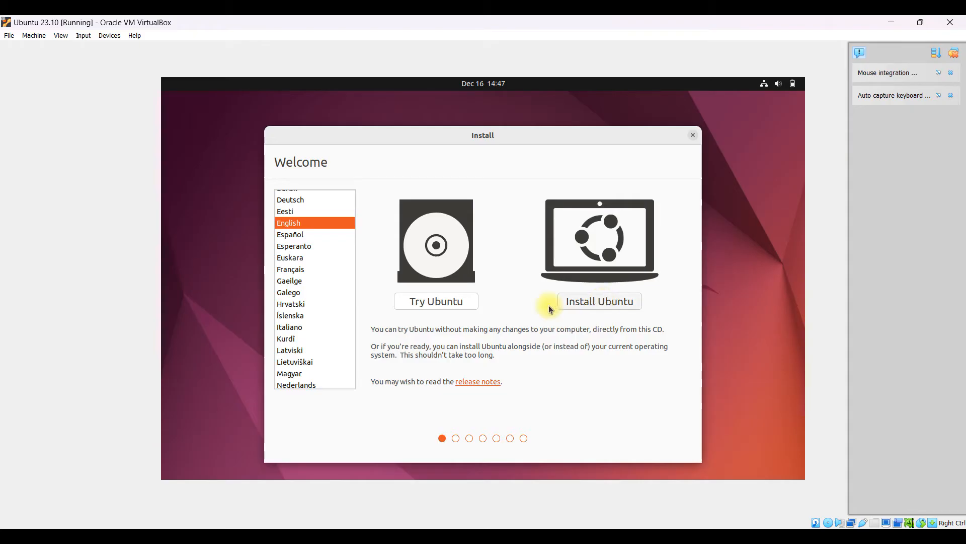
pyautogui.click(610, 299)
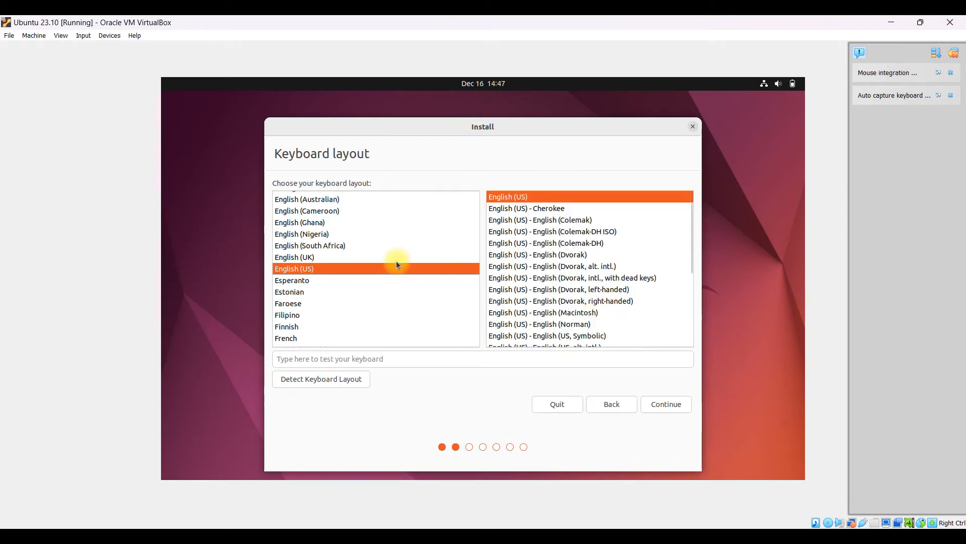
pyautogui.click(680, 406)
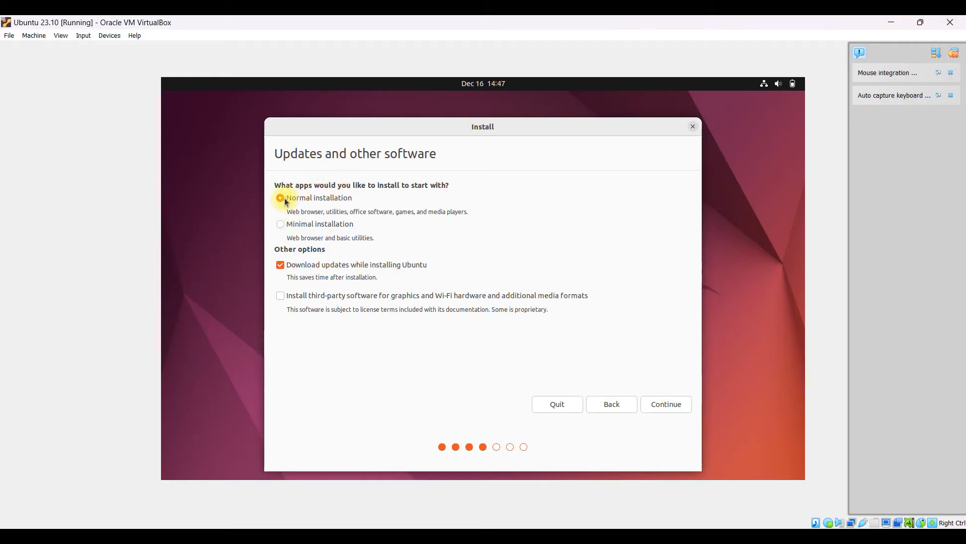
# Keep Normal installation with Download updates checked and continue to Installation type.
pyautogui.moveTo(292, 212); pyautogui.dragTo(473, 212)
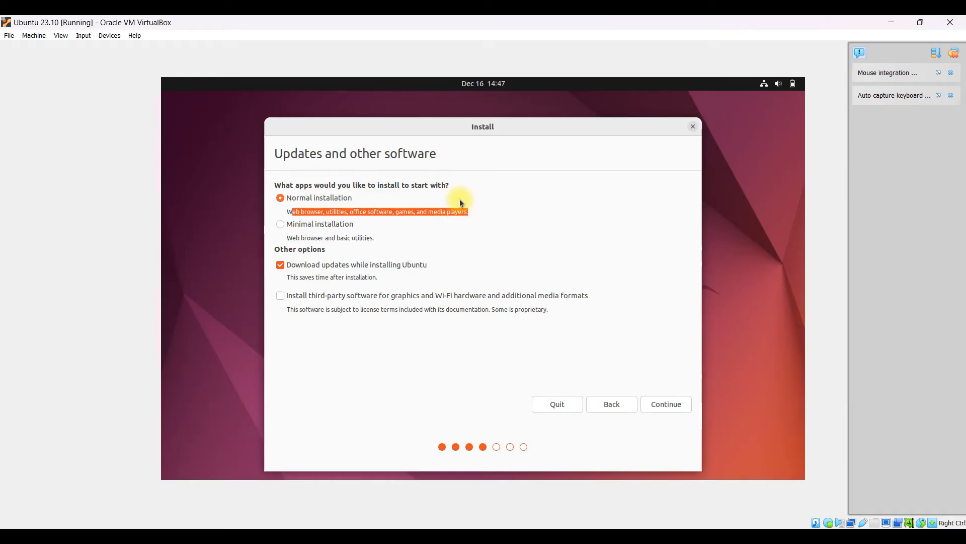
pyautogui.moveTo(468, 211); pyautogui.dragTo(447, 212)
pyautogui.click(436, 213)
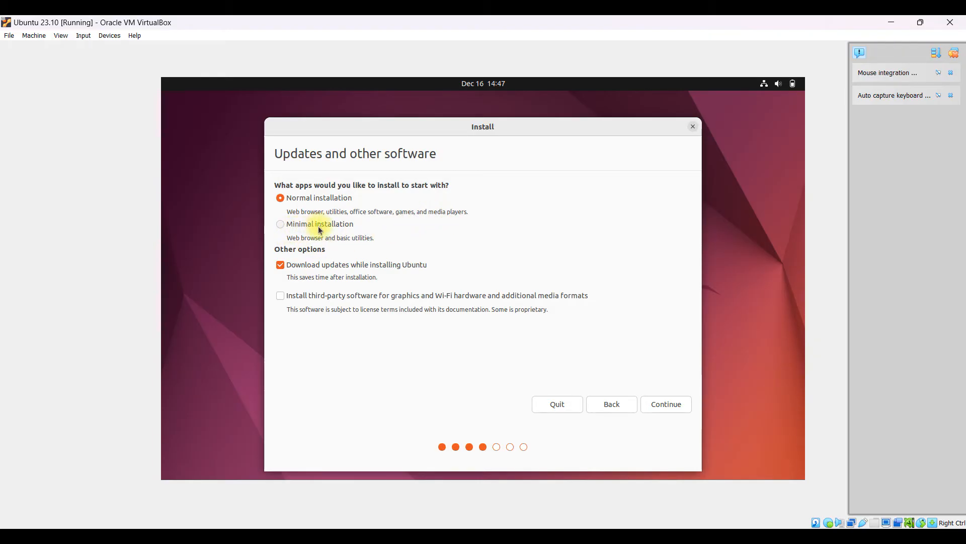
pyautogui.moveTo(291, 239); pyautogui.dragTo(374, 241)
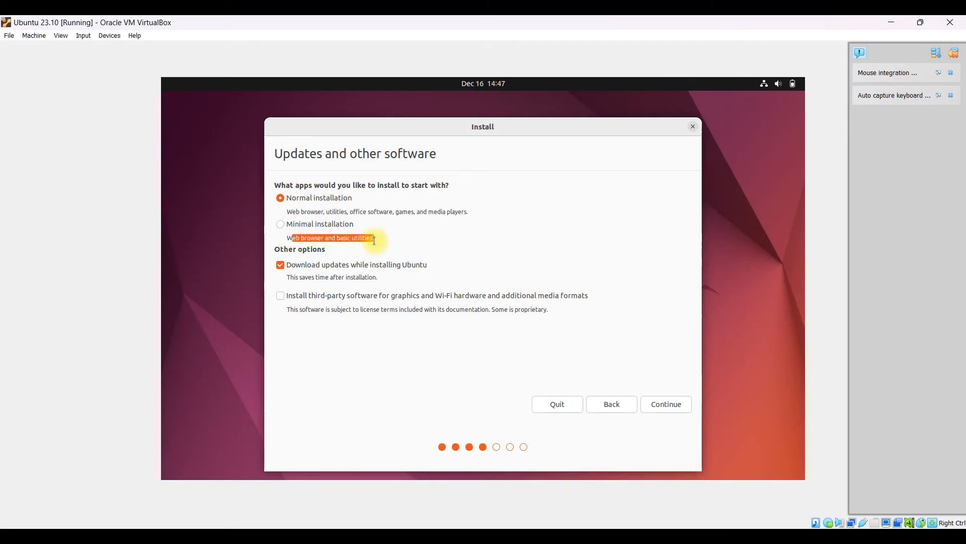
pyautogui.click(339, 237)
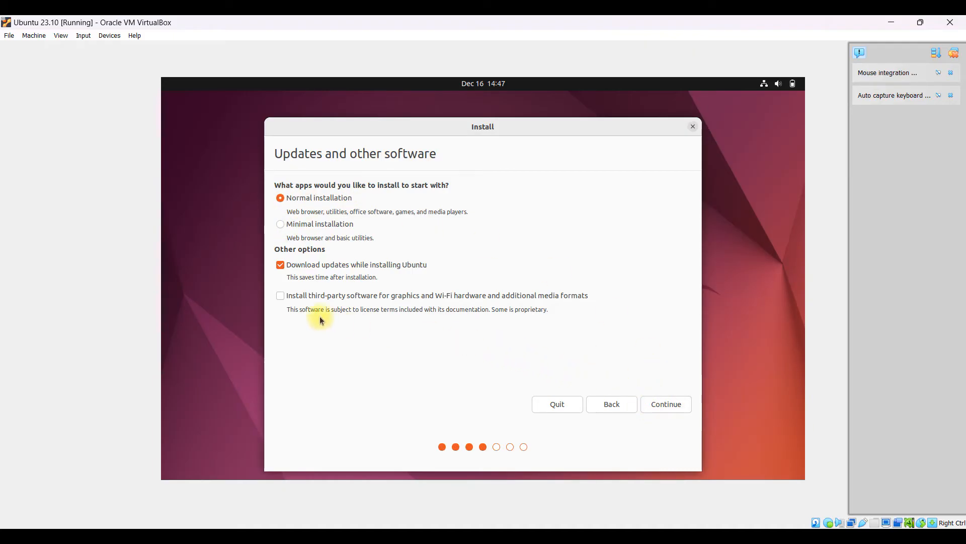
pyautogui.click(673, 403)
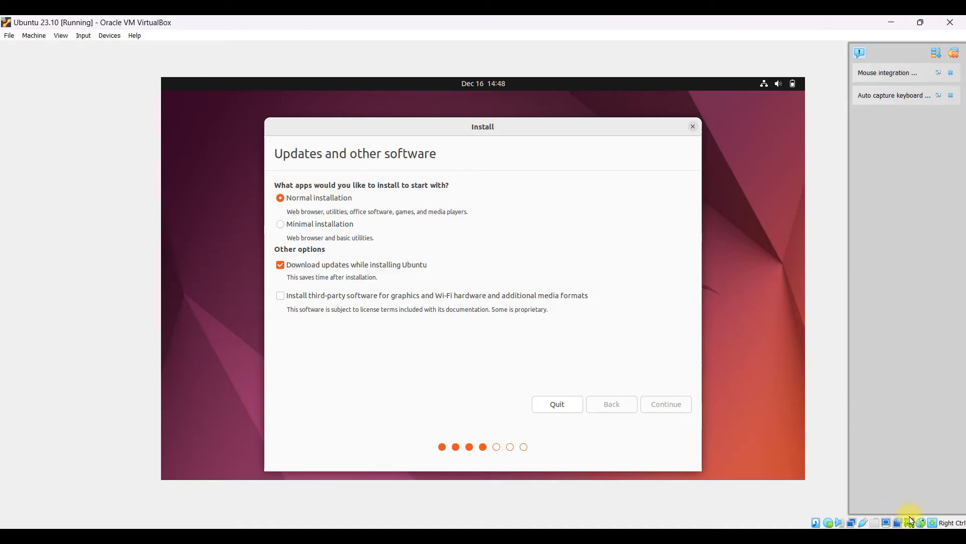
pyautogui.press('Num_Lock')
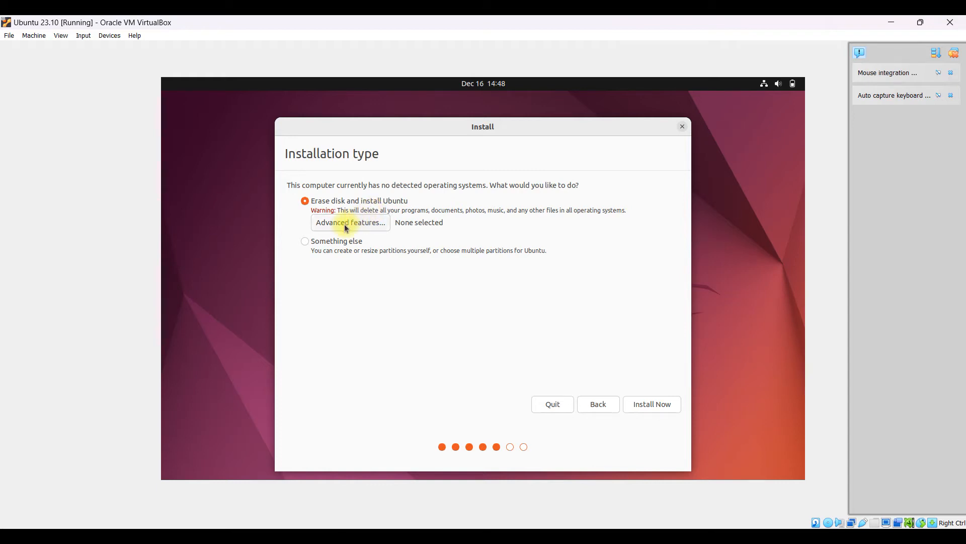
# Install with 'Erase disk and install Ubuntu', confirm writing changes to disk, and accept Kolkata.
pyautogui.click(644, 406)
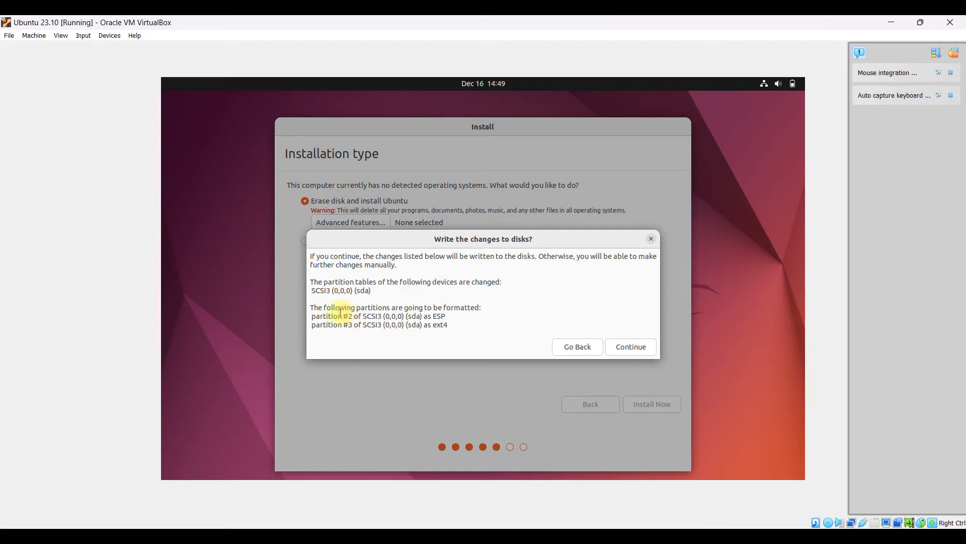
pyautogui.click(629, 347)
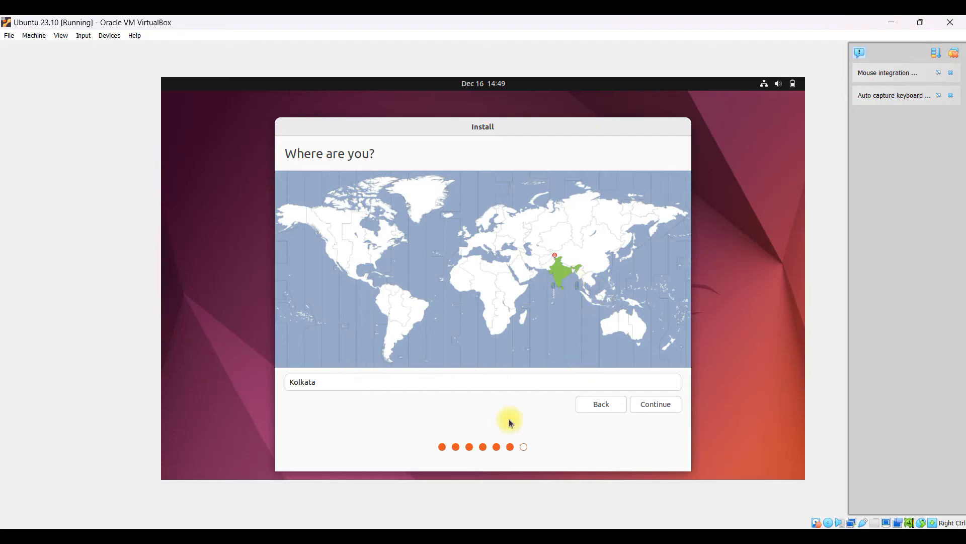
pyautogui.click(660, 405)
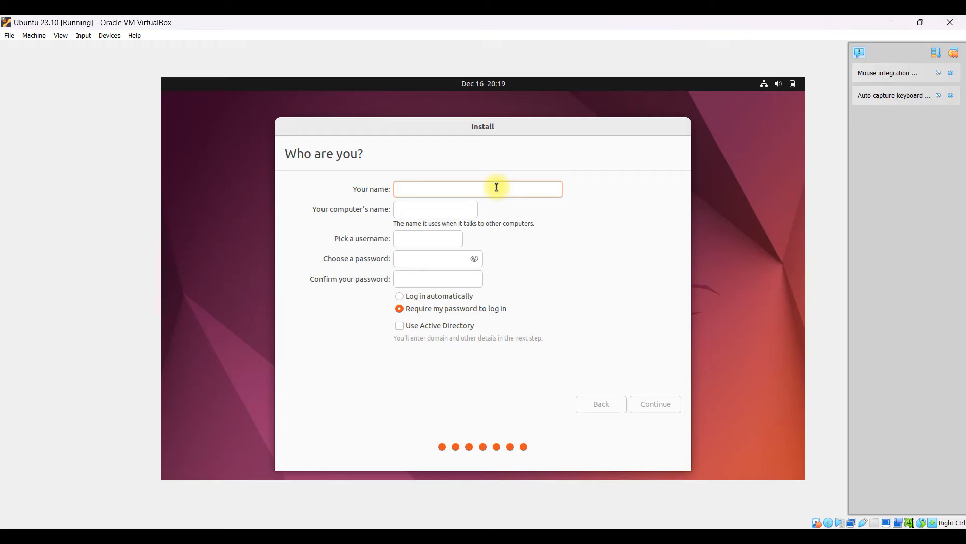
# Enter the user's name, choose and confirm an account password, then start copying files.
pyautogui.write('Santhu')
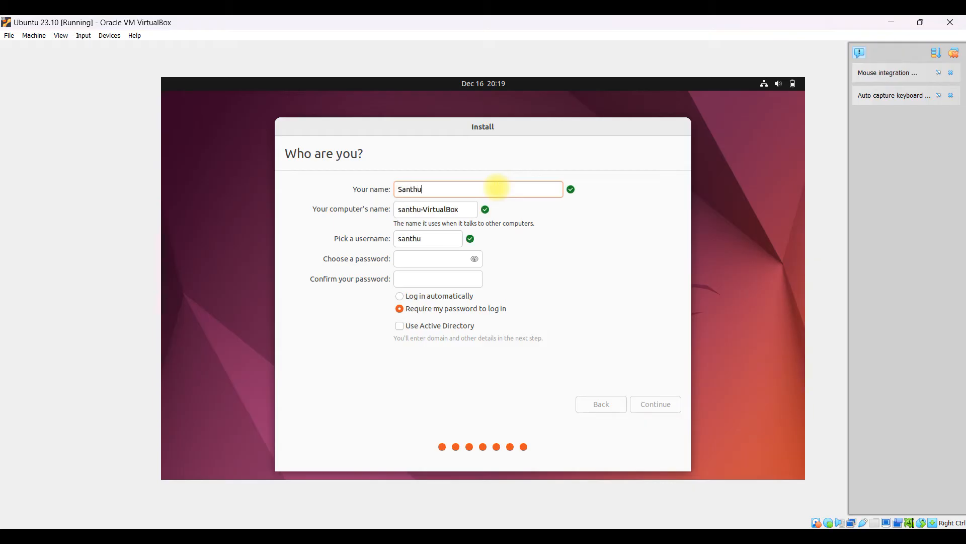
pyautogui.click(424, 259)
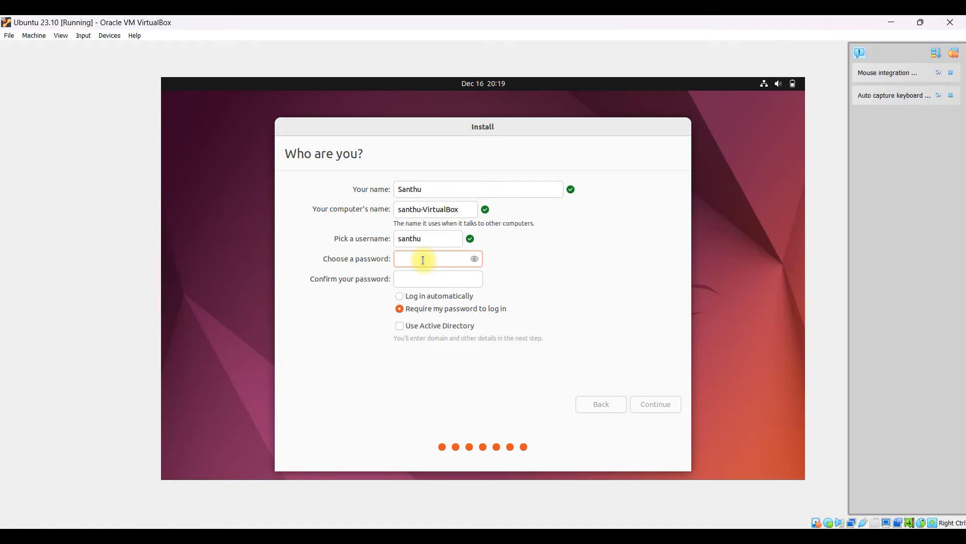
pyautogui.write('santhu')
pyautogui.press('Tab')
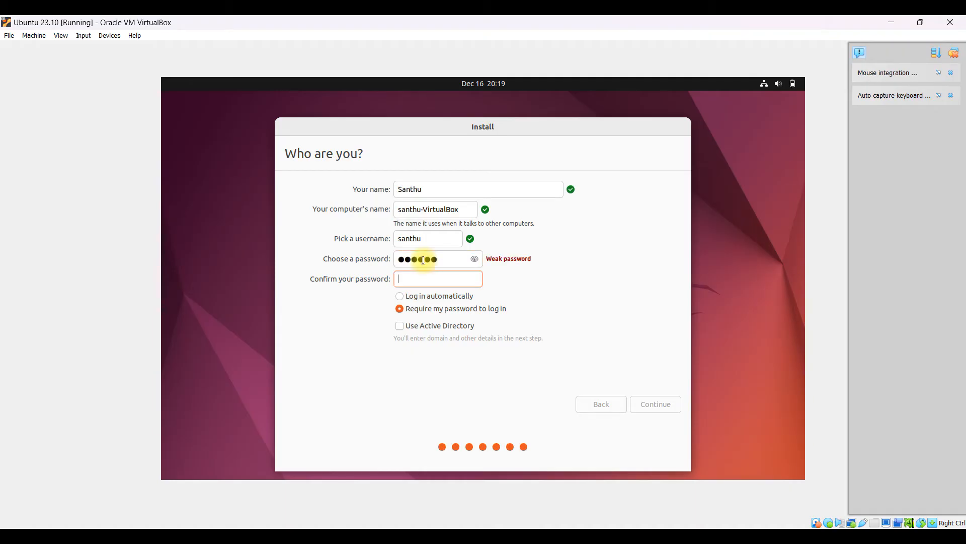
pyautogui.click(444, 256)
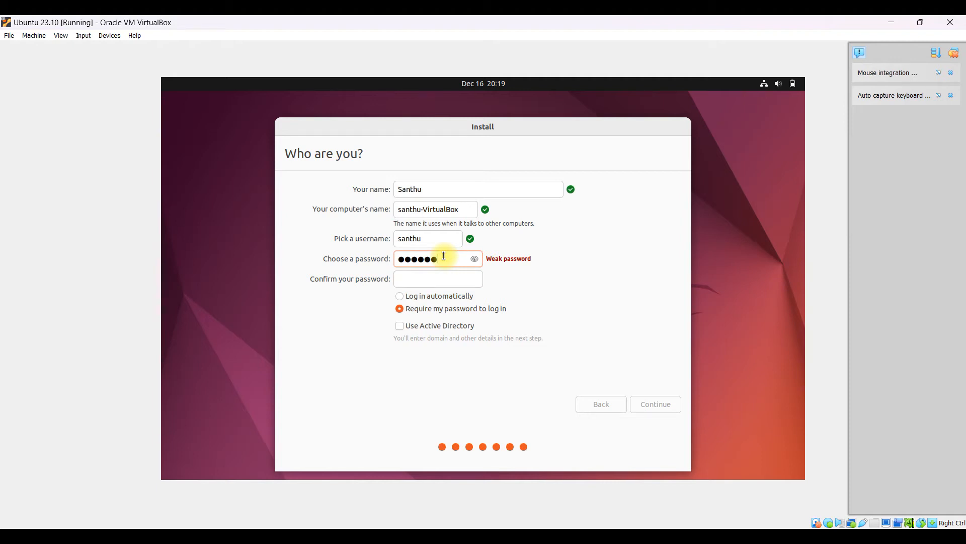
pyautogui.write('***')
pyautogui.press('Tab')
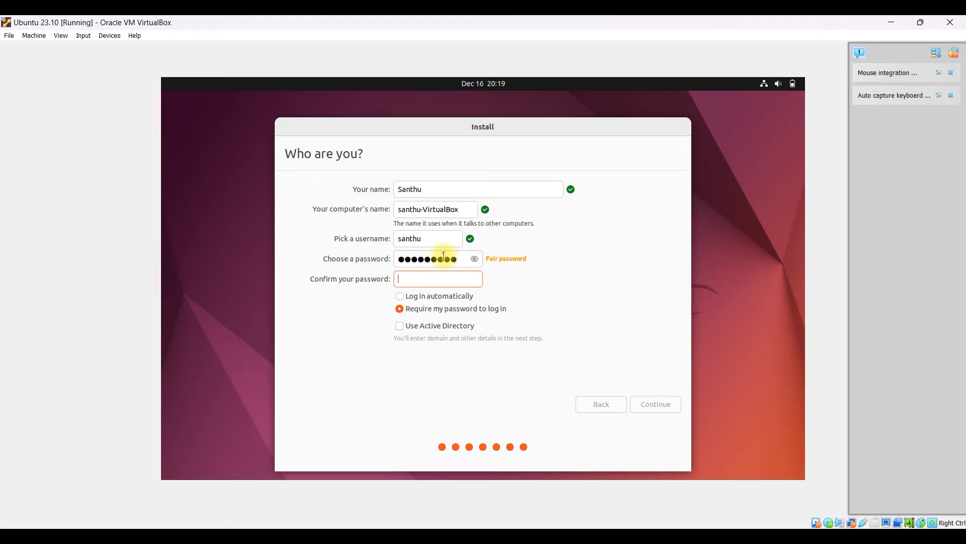
pyautogui.write('*********')
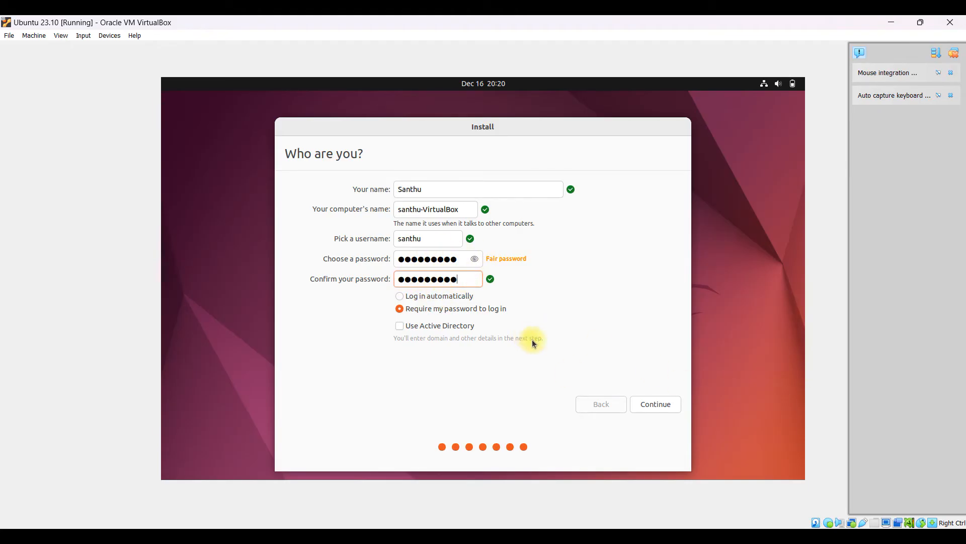
pyautogui.click(655, 406)
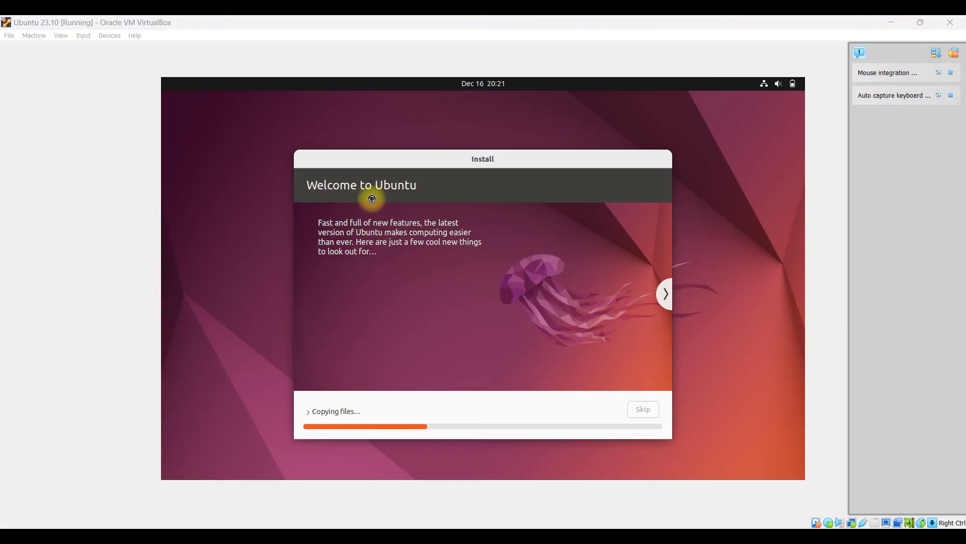
# Page through the installer slideshow to 'Take your music with you' while files copy.
pyautogui.click(664, 298)
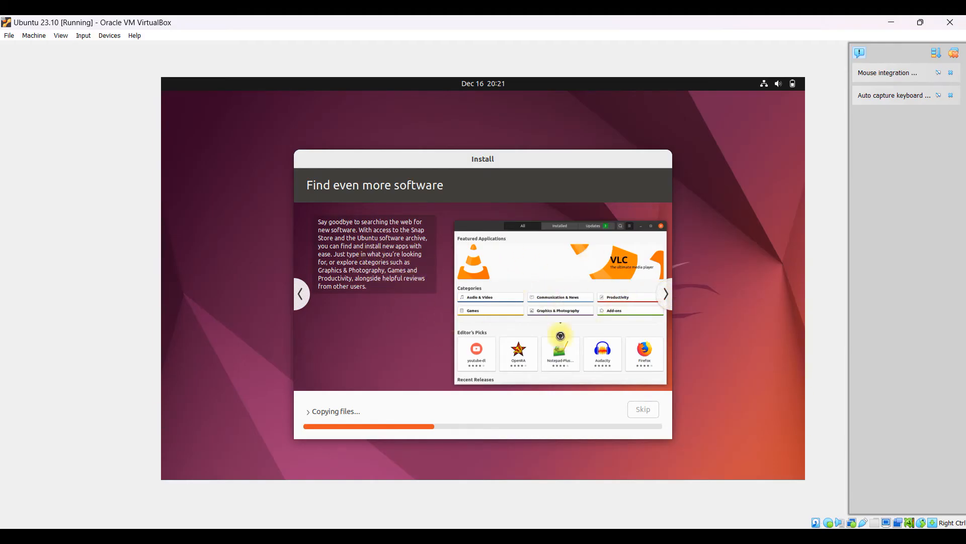
pyautogui.click(665, 297)
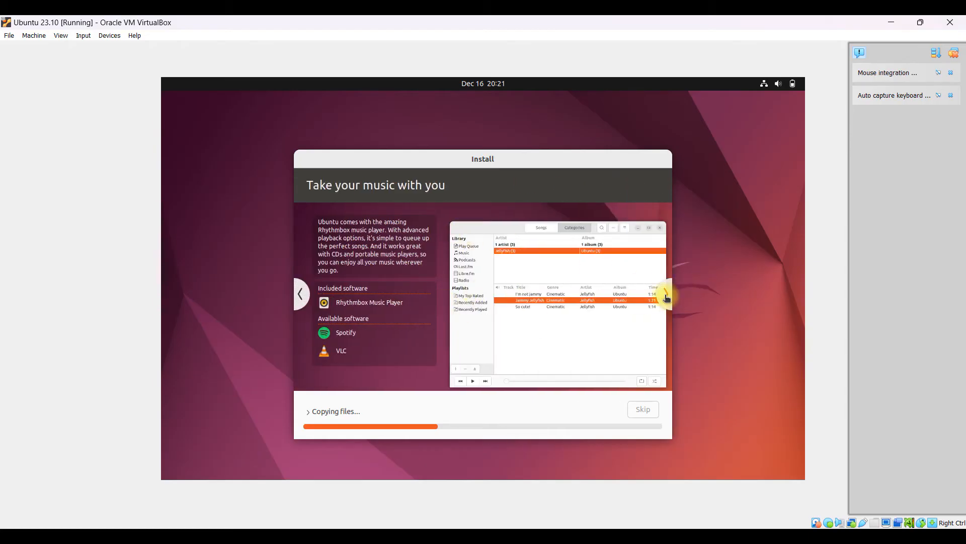
pyautogui.click(666, 297)
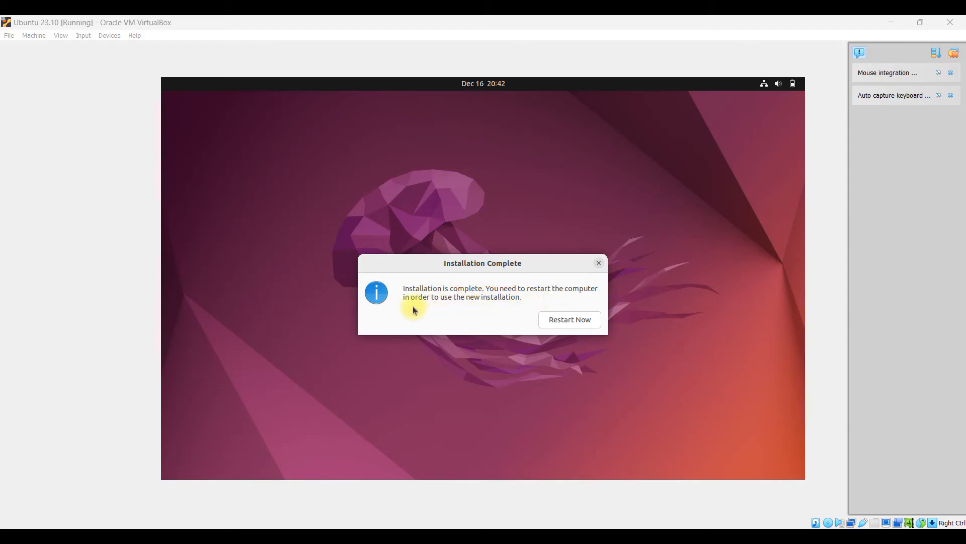
# Restart Now and confirm the installation medium prompt to boot the installed Ubuntu.
pyautogui.click(571, 320)
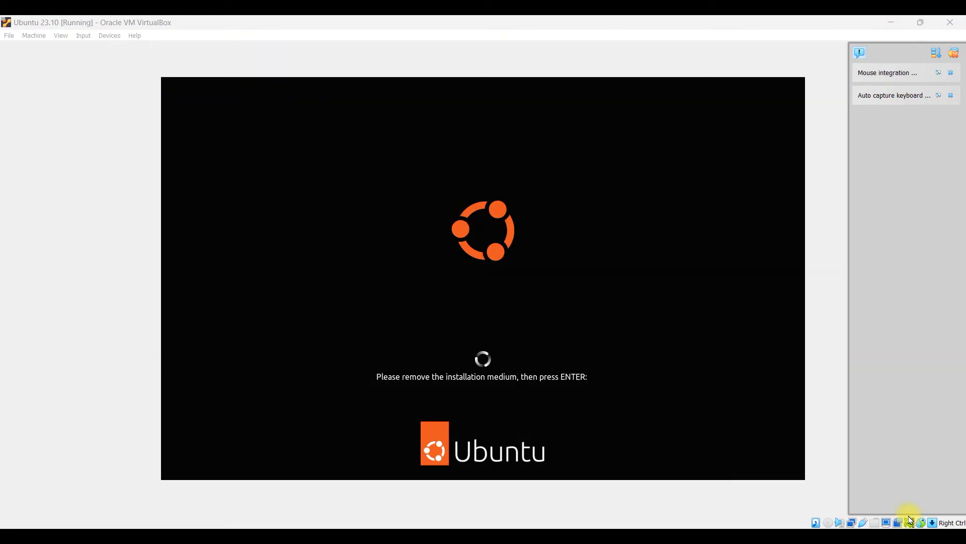
pyautogui.press('Return')
pyautogui.press('Return')
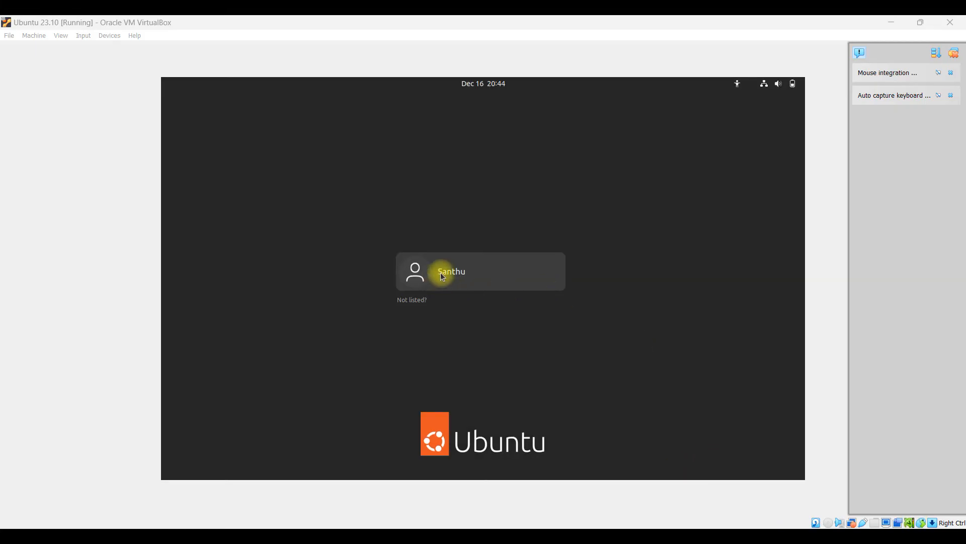
# Select the new user account and log in with its password.
pyautogui.click(453, 274)
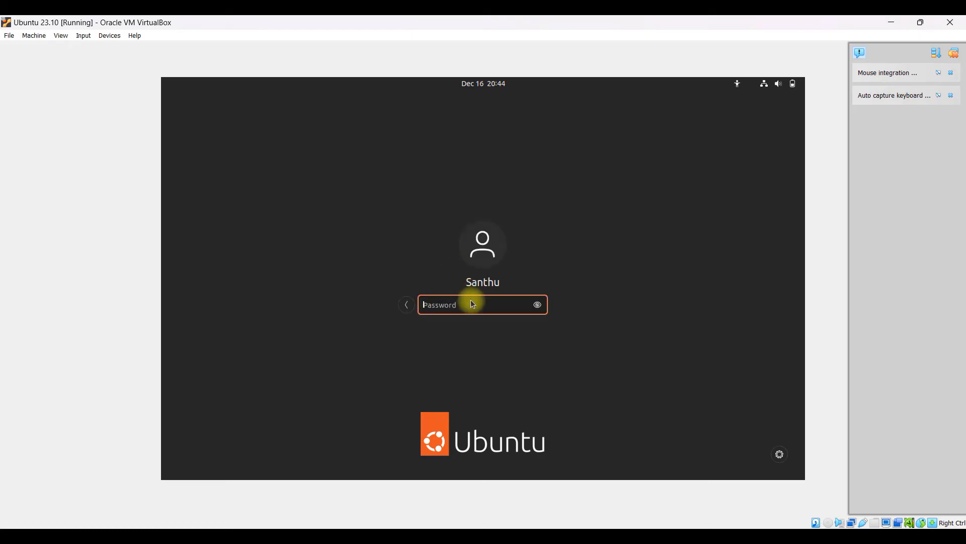
pyautogui.write('••••••')
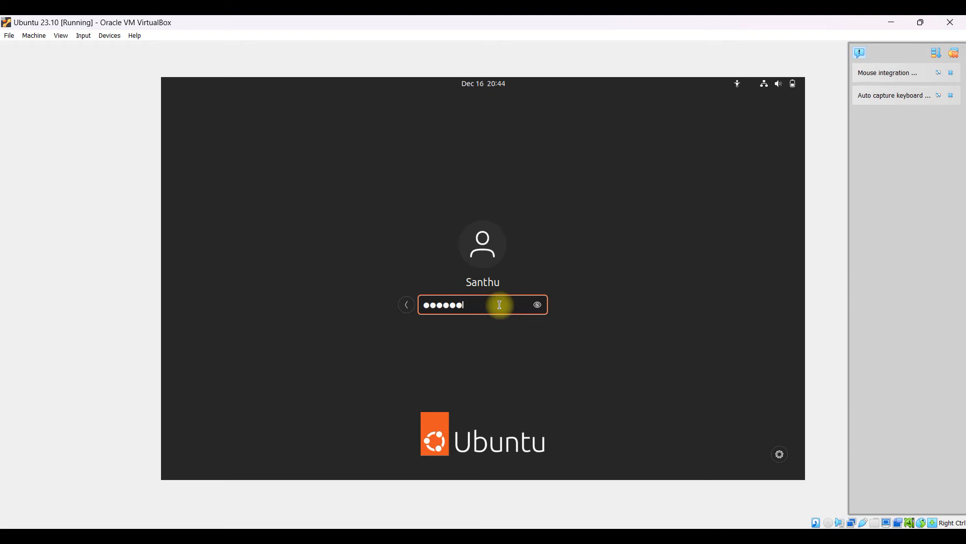
pyautogui.write('•••')
pyautogui.press('Return')
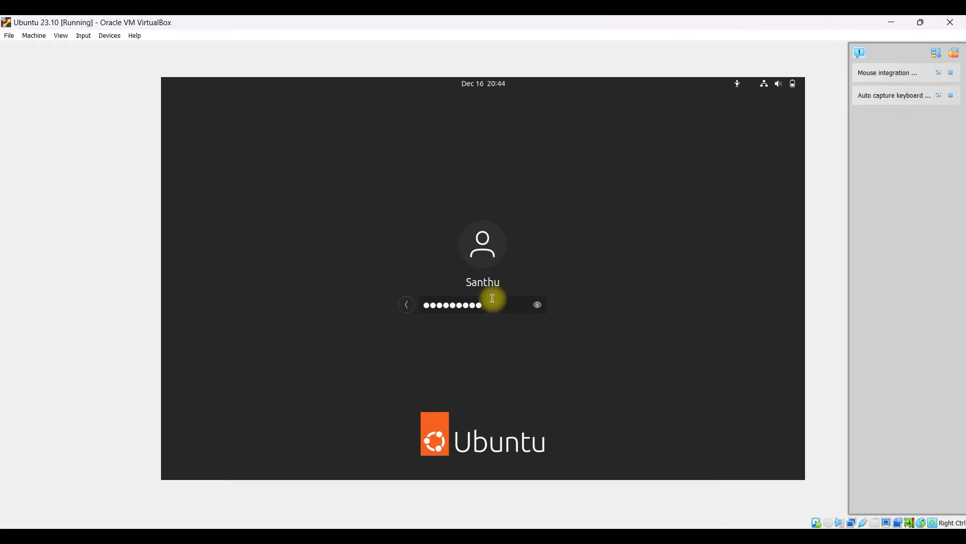
pyautogui.press('Return')
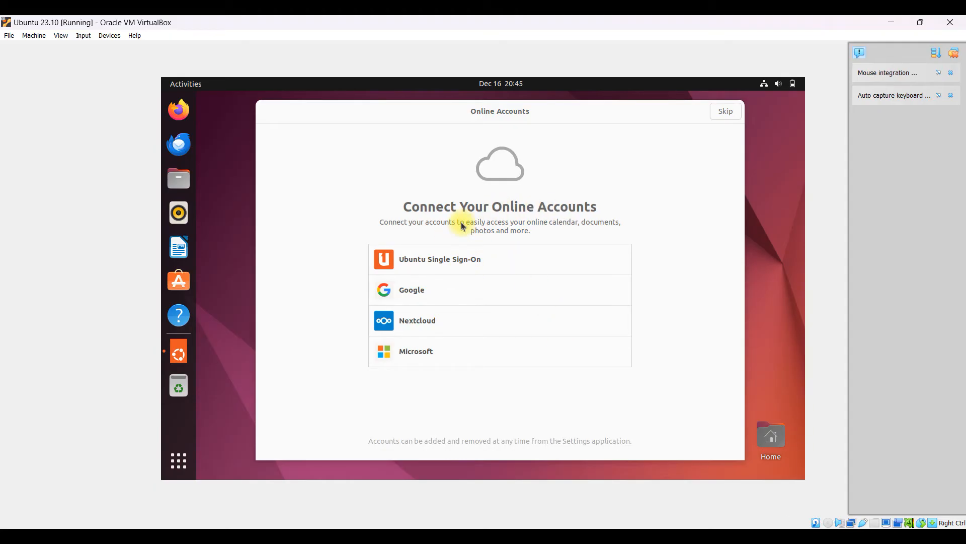
# Skip Online Accounts and Ubuntu Pro, and turn Location Services on.
pyautogui.click(738, 107)
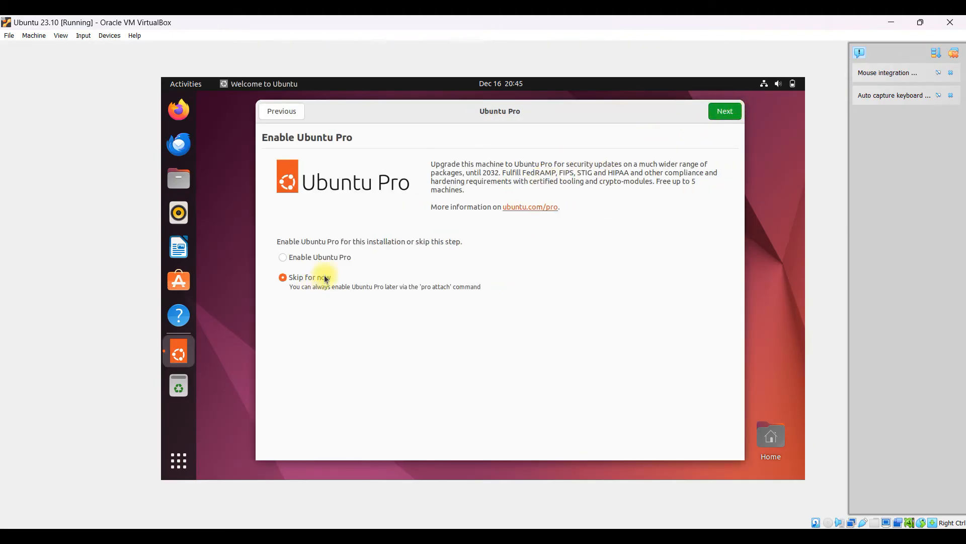
pyautogui.click(733, 110)
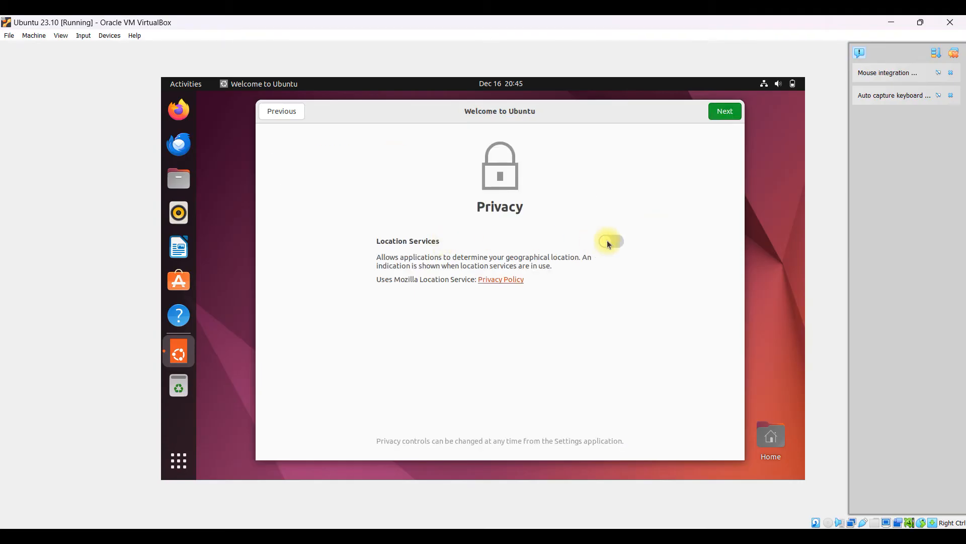
pyautogui.click(611, 245)
pyautogui.click(723, 111)
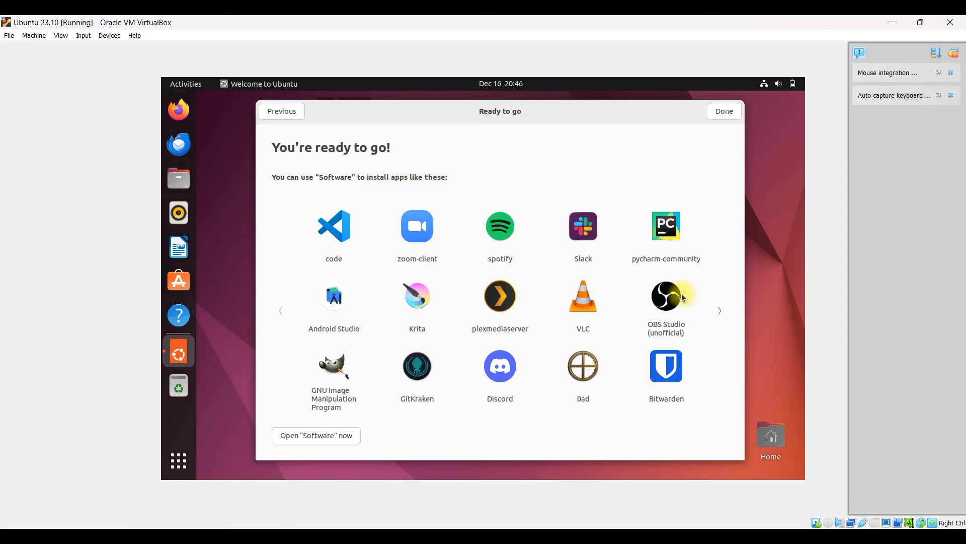
# Browse the suggested apps pages and click Done to close the welcome setup.
pyautogui.click(720, 310)
pyautogui.click(721, 311)
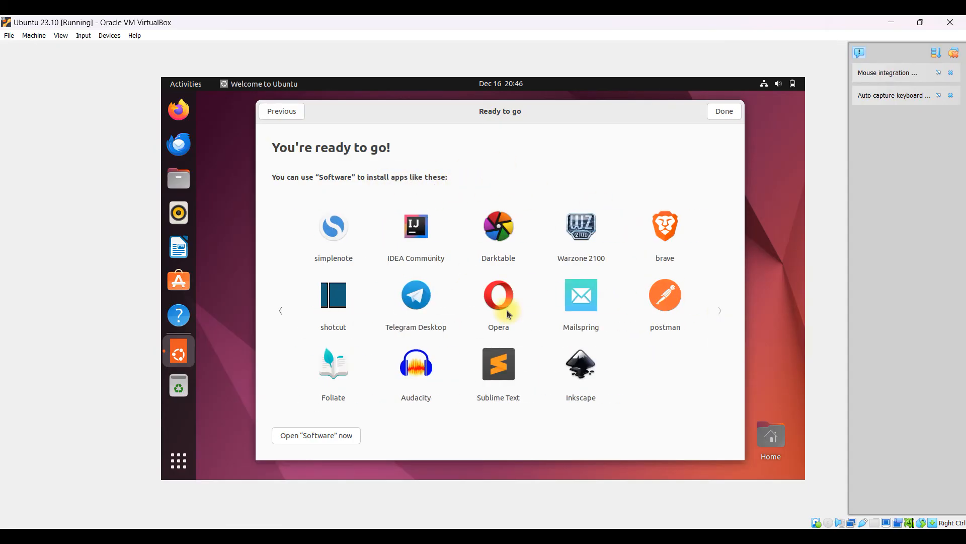
pyautogui.click(280, 310)
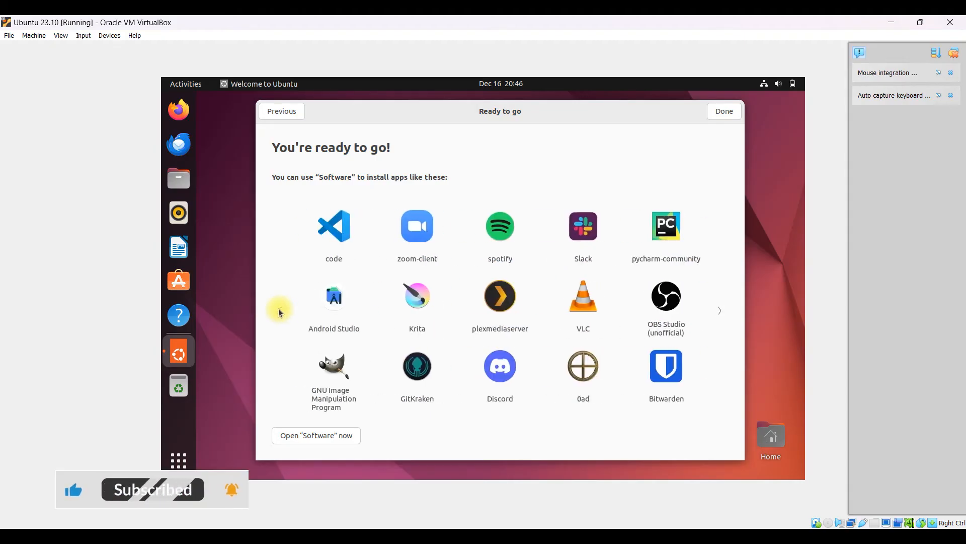
pyautogui.click(735, 115)
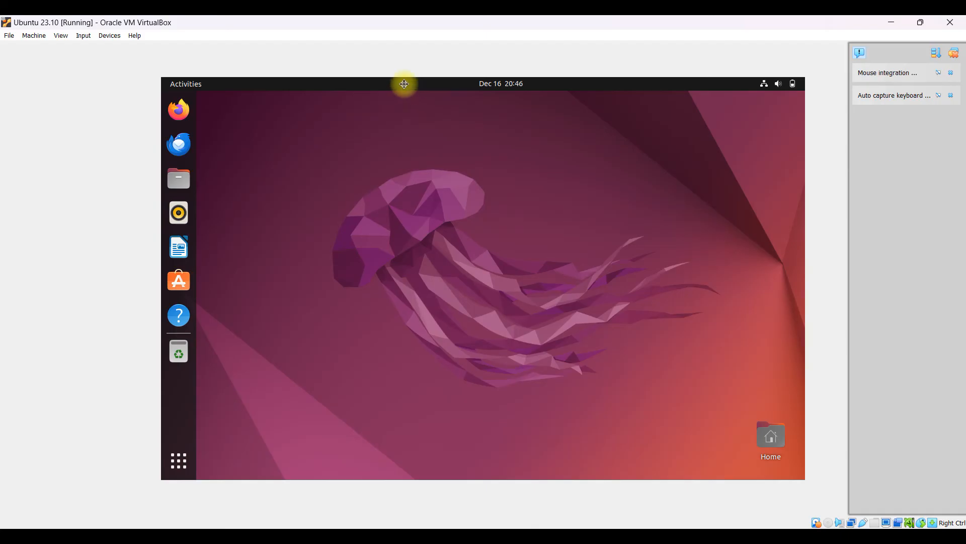
# Switch the VM to View > Full-screen Mode, confirming with Switch.
pyautogui.click(117, 36)
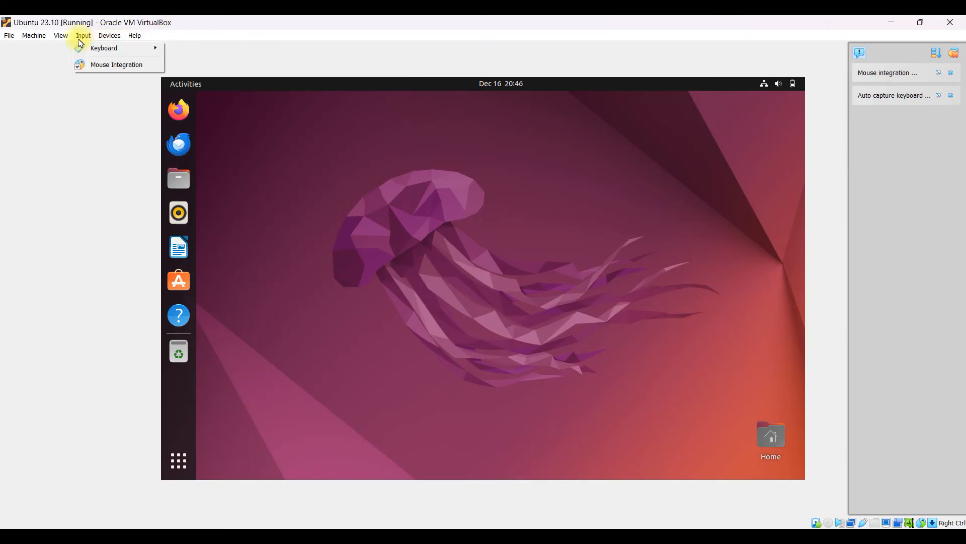
pyautogui.moveTo(62, 34)
pyautogui.click(65, 50)
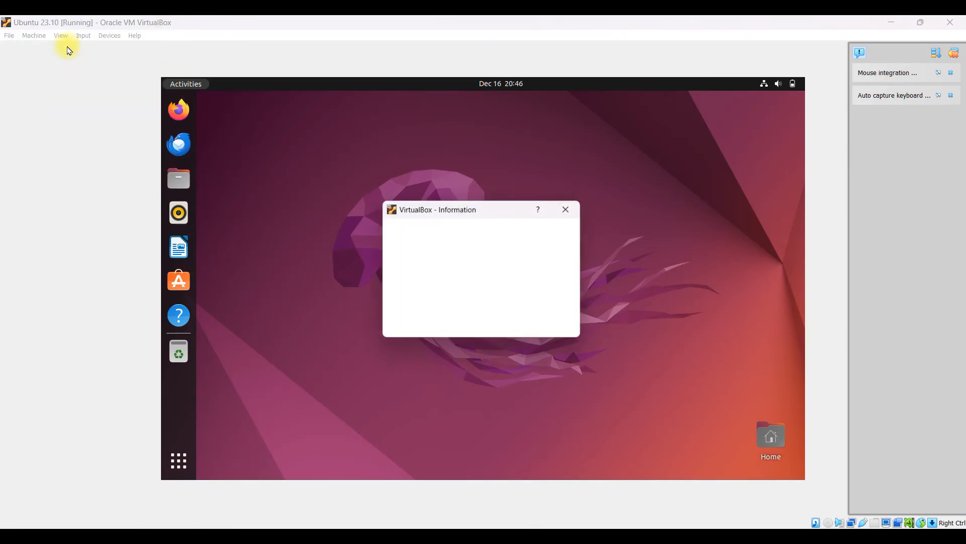
pyautogui.click(457, 327)
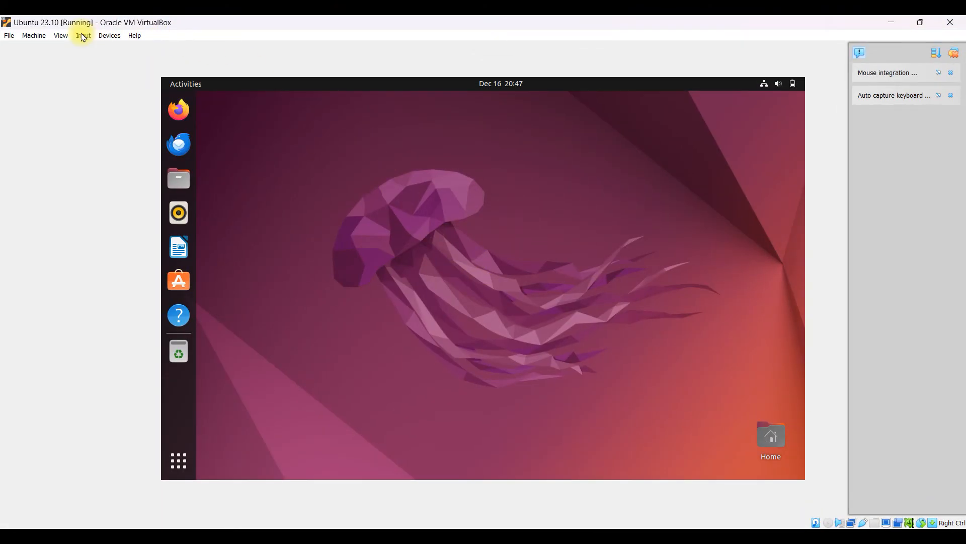
pyautogui.click(104, 36)
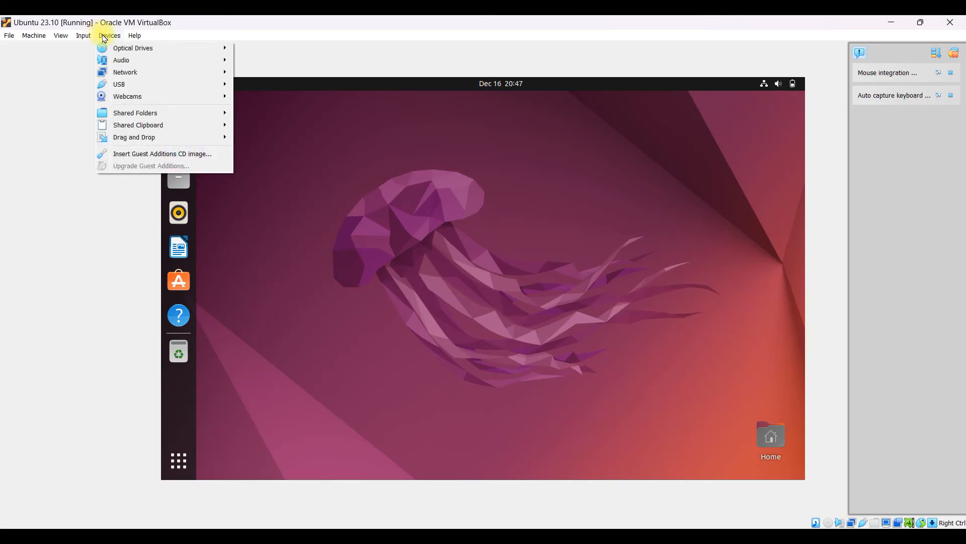
# Insert the Guest Additions CD image and open the VBox_GAs_7.0.12 disc in Files.
pyautogui.click(162, 160)
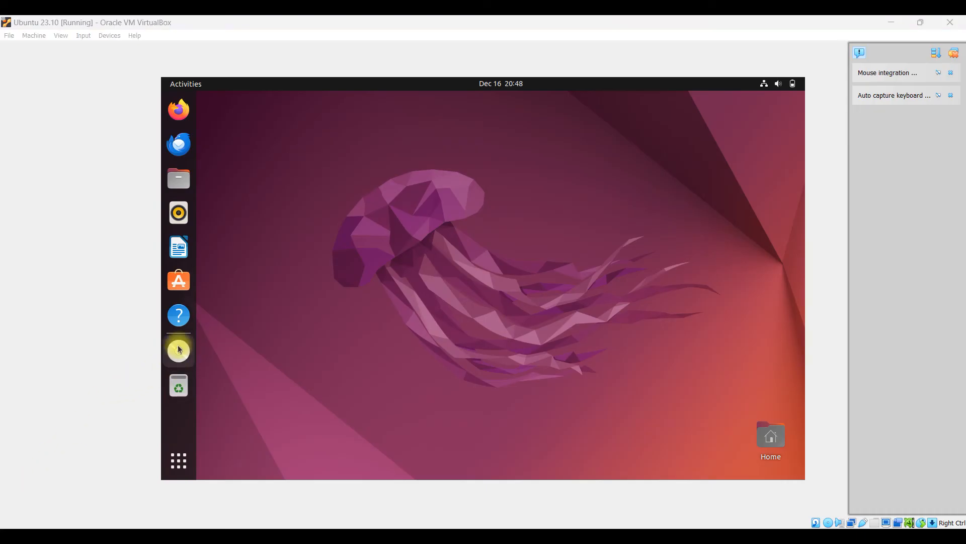
pyautogui.click(182, 355)
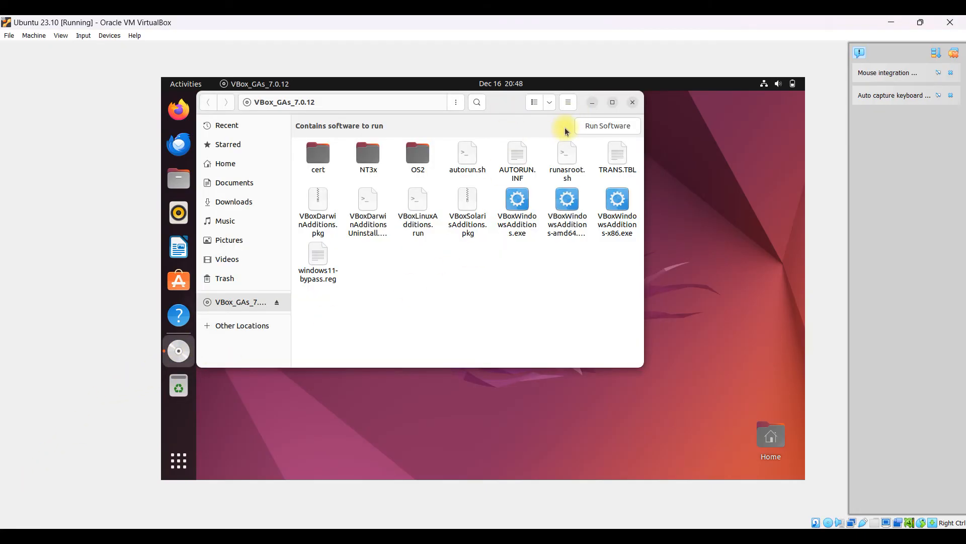
pyautogui.click(609, 132)
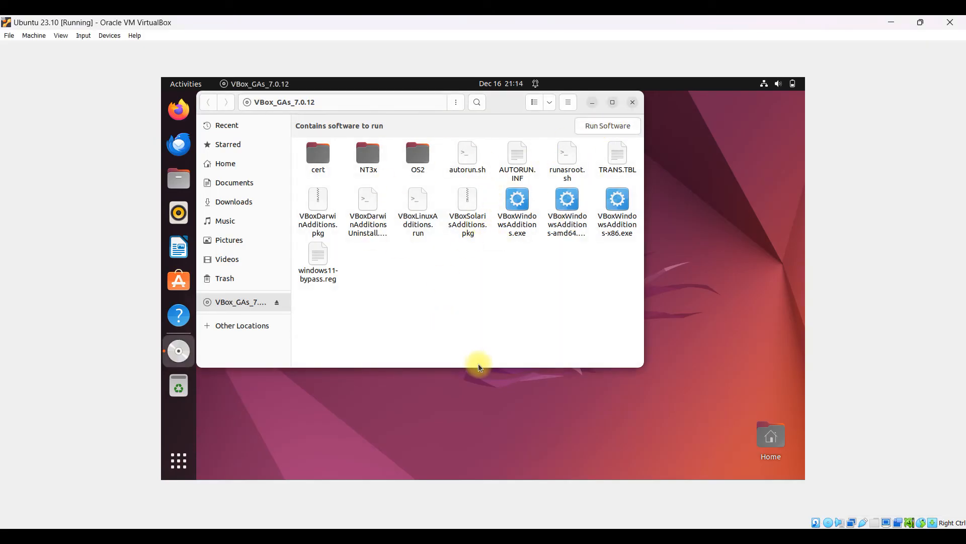
# Open a terminal in the Desktop folder and move it below the Files window.
pyautogui.rightClick(495, 393)
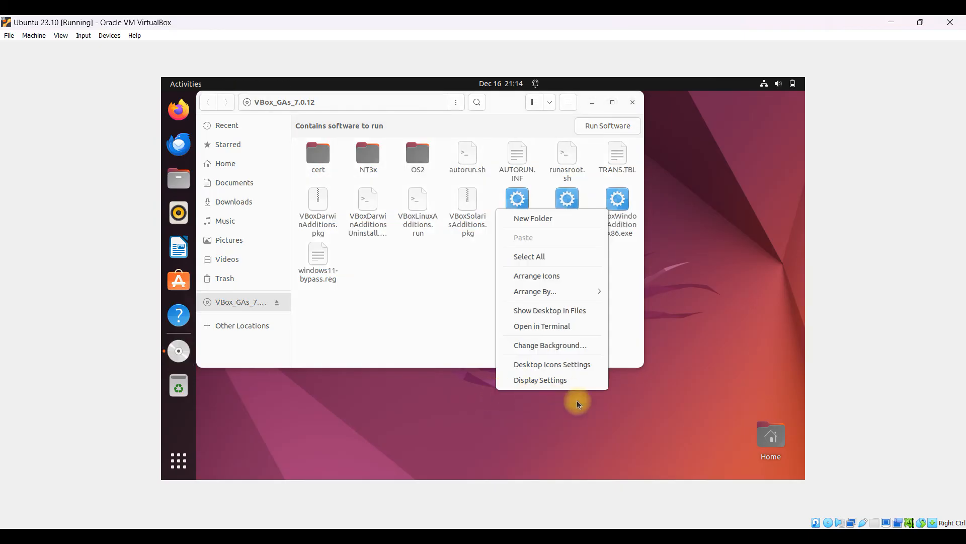
pyautogui.click(659, 353)
pyautogui.rightClick(661, 354)
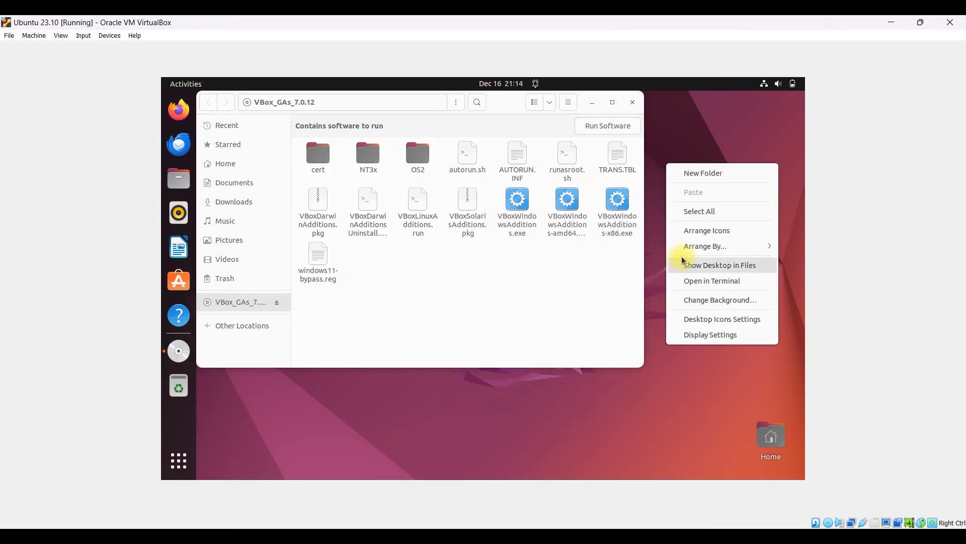
pyautogui.click(701, 286)
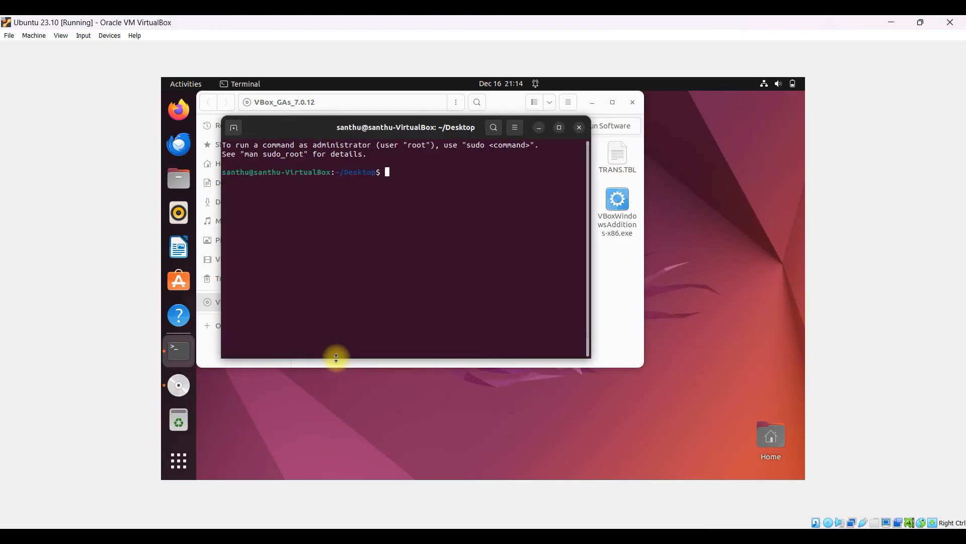
pyautogui.moveTo(401, 127); pyautogui.dragTo(449, 278)
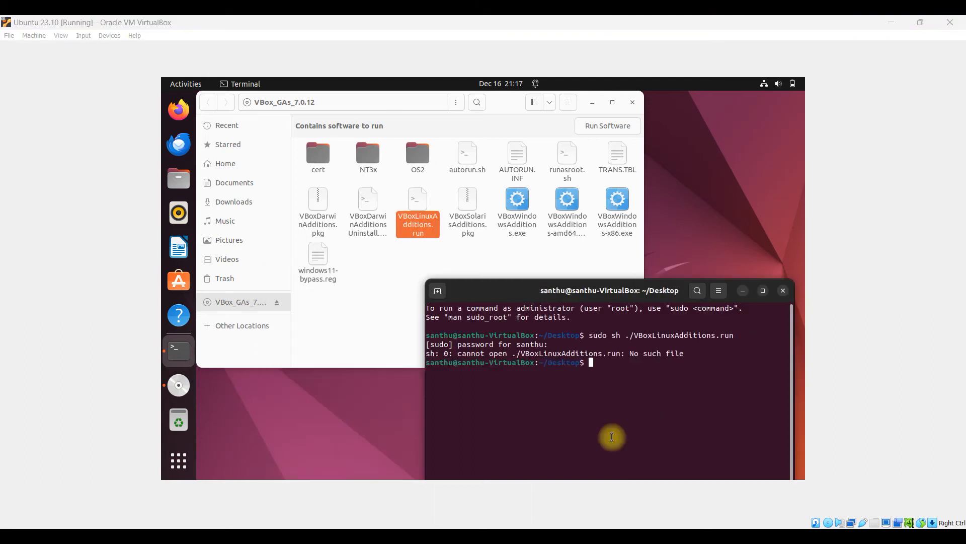
# Build a 'sudo sh' command with the dragged VBoxLinuxAdditions.run path in the terminal.
pyautogui.press('s')
pyautogui.press('d')
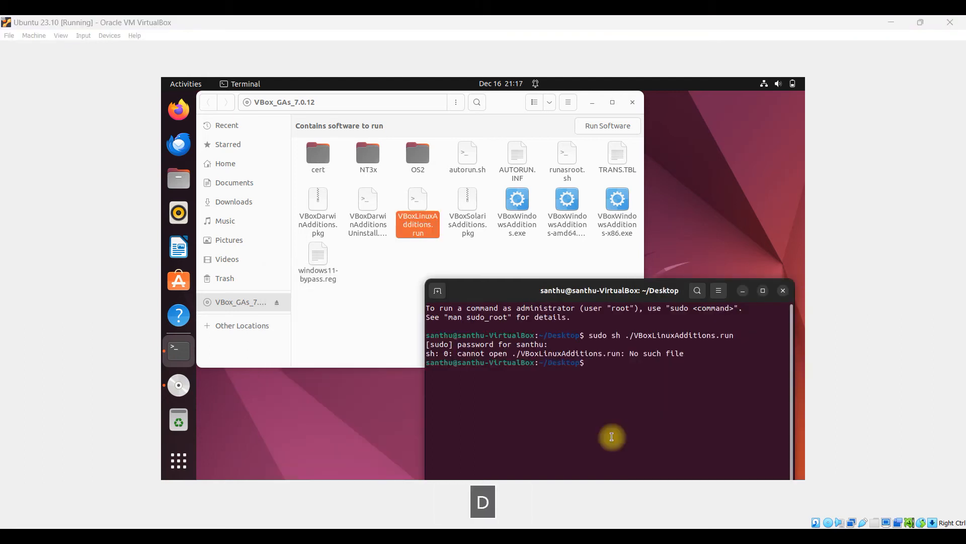
pyautogui.write('sudo sh')
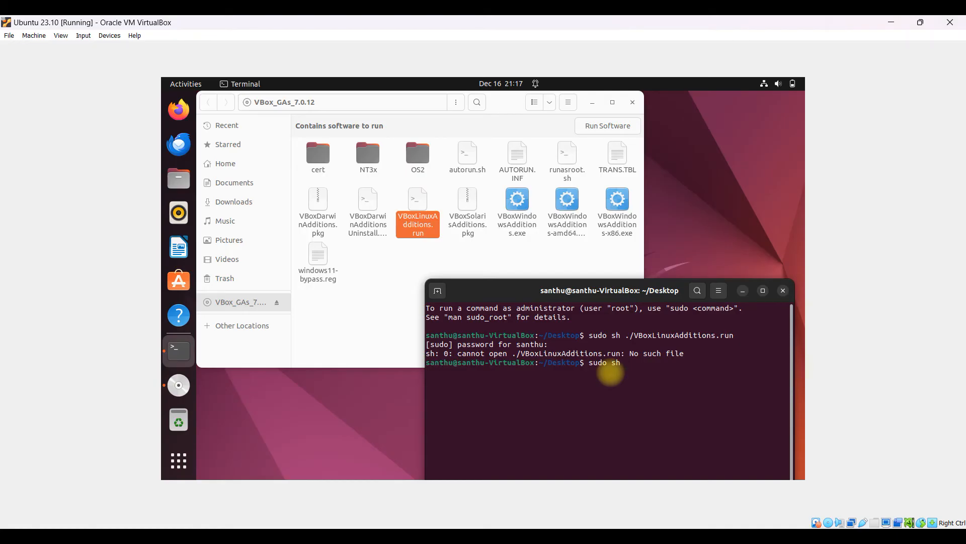
pyautogui.click(417, 207)
pyautogui.moveTo(448, 236); pyautogui.dragTo(710, 364)
pyautogui.click(709, 364)
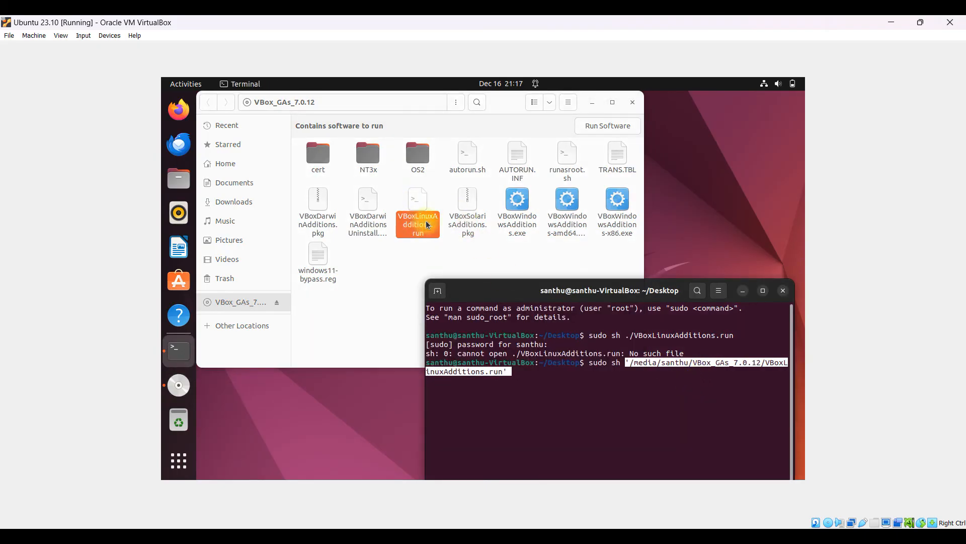
pyautogui.click(504, 377)
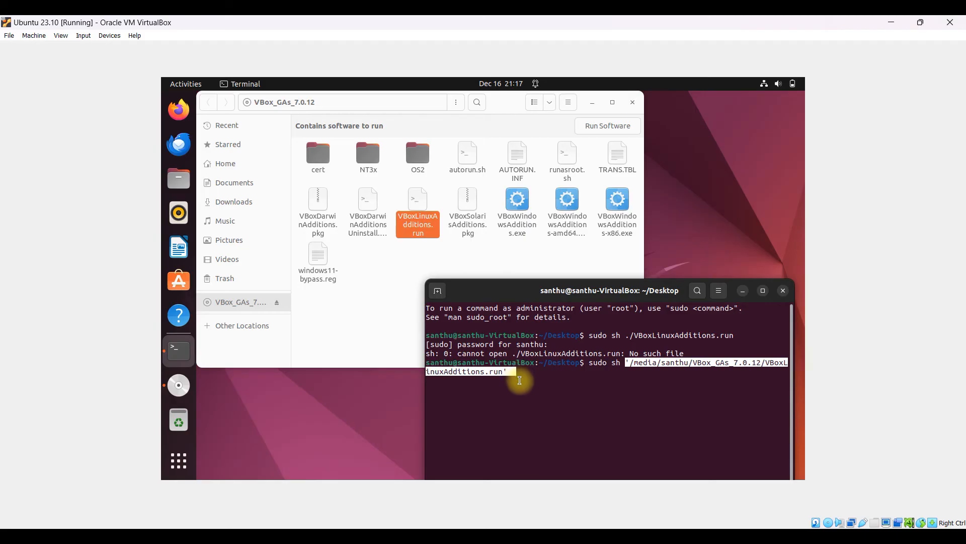
pyautogui.click(519, 372)
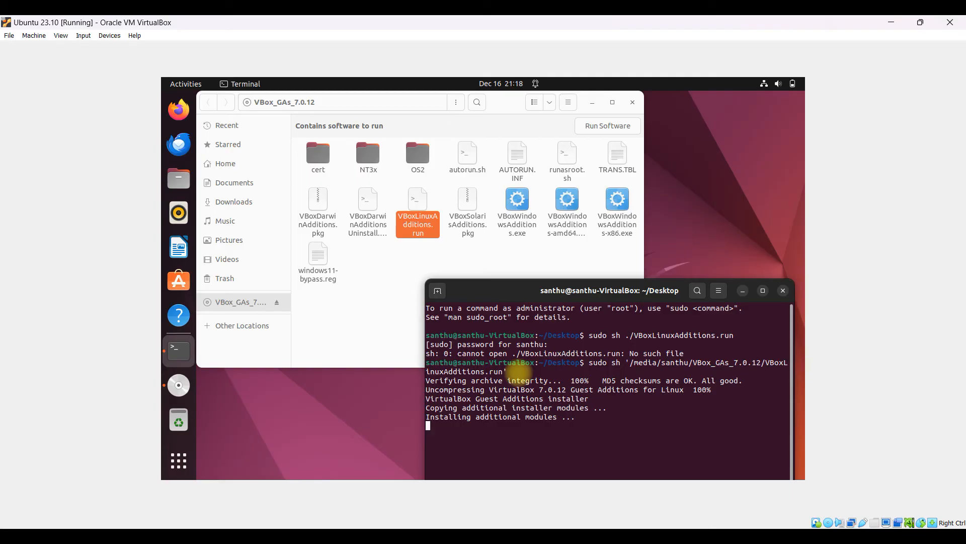
# Reposition the terminal, reselect VBoxLinuxAdditions.run, and highlight the sudo sh installer command.
pyautogui.moveTo(537, 291); pyautogui.dragTo(533, 172)
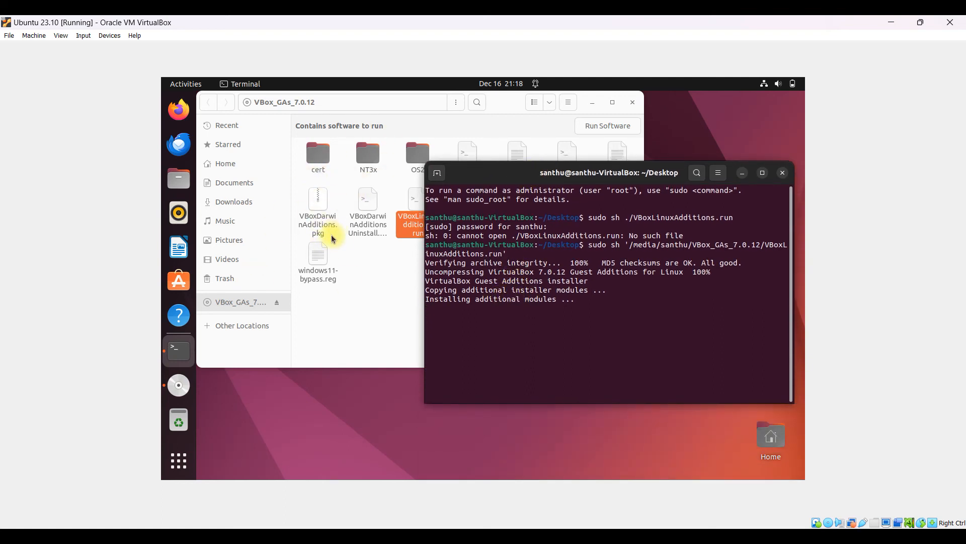
pyautogui.click(402, 257)
pyautogui.click(411, 219)
pyautogui.click(733, 312)
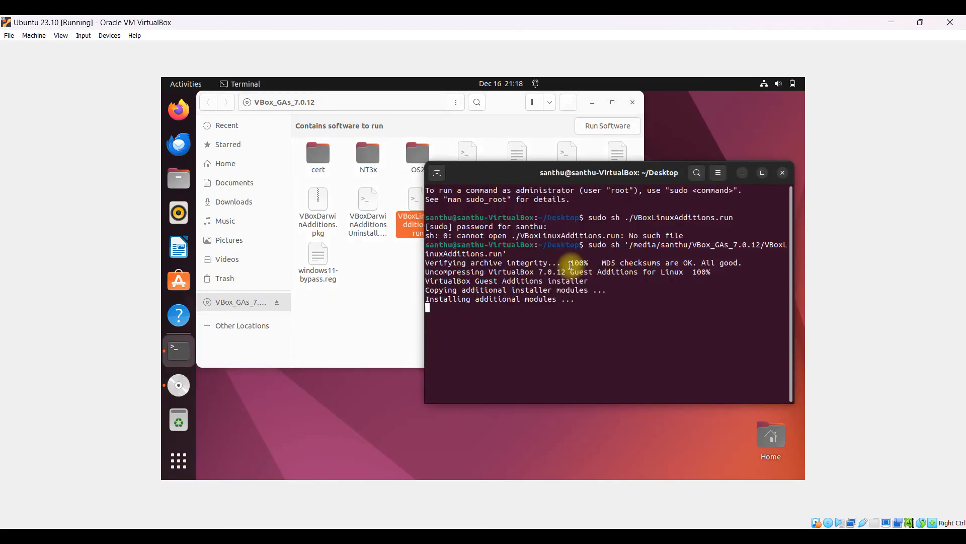
pyautogui.moveTo(588, 245); pyautogui.dragTo(624, 246)
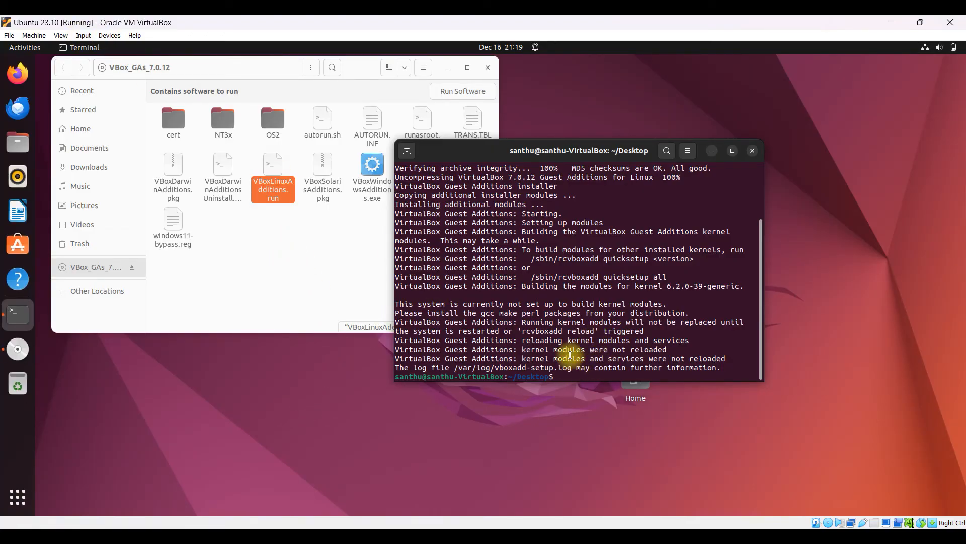
# Close the terminal and Guest Additions disc windows, then switch the VM to Full-screen Mode.
pyautogui.click(752, 150)
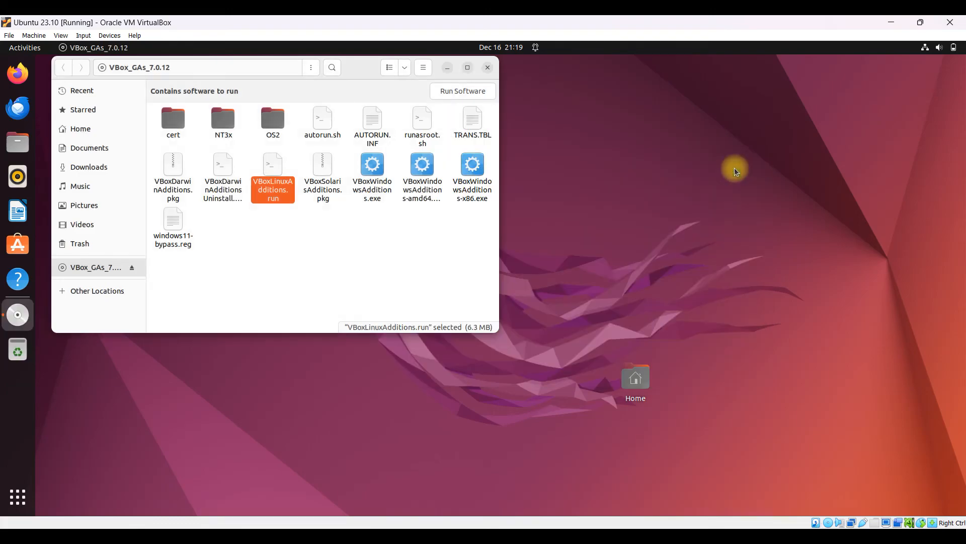
pyautogui.click(487, 67)
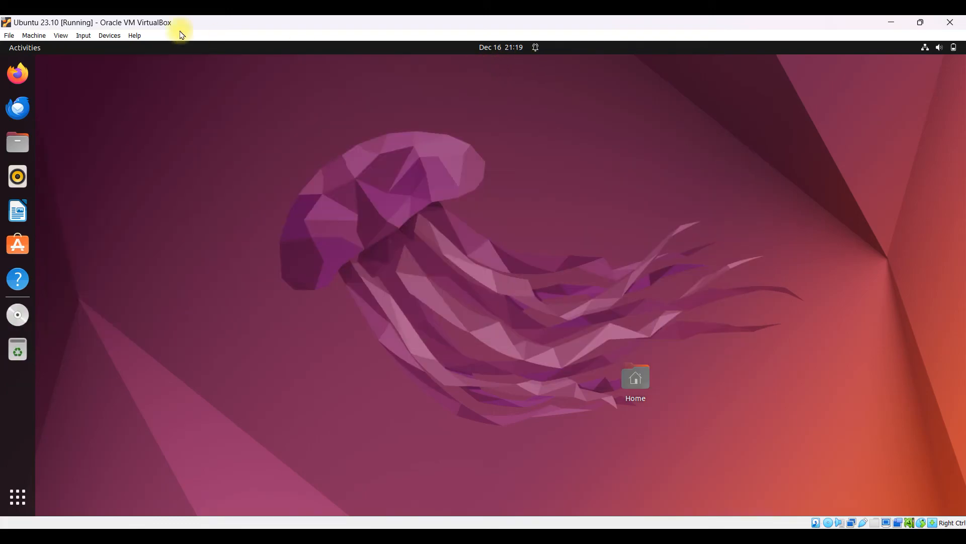
pyautogui.click(61, 35)
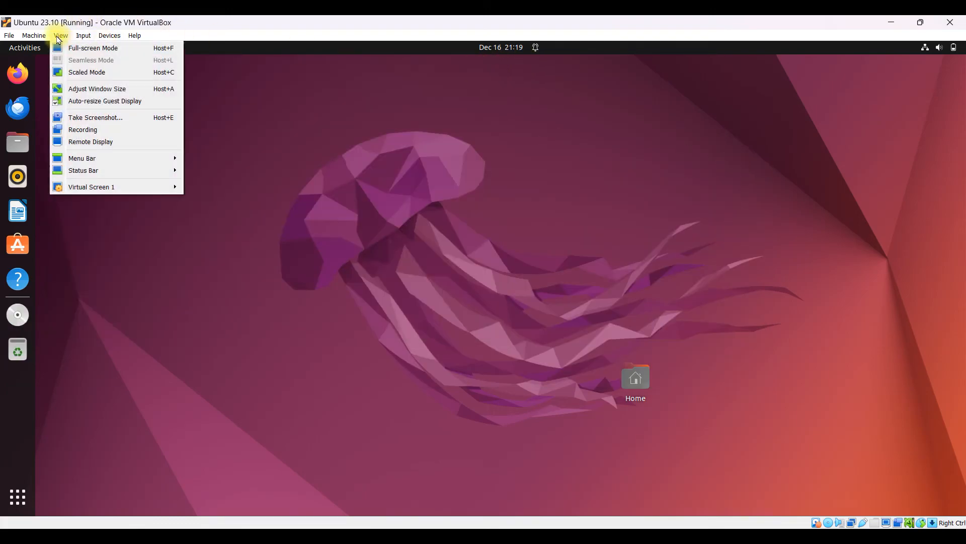
pyautogui.click(97, 47)
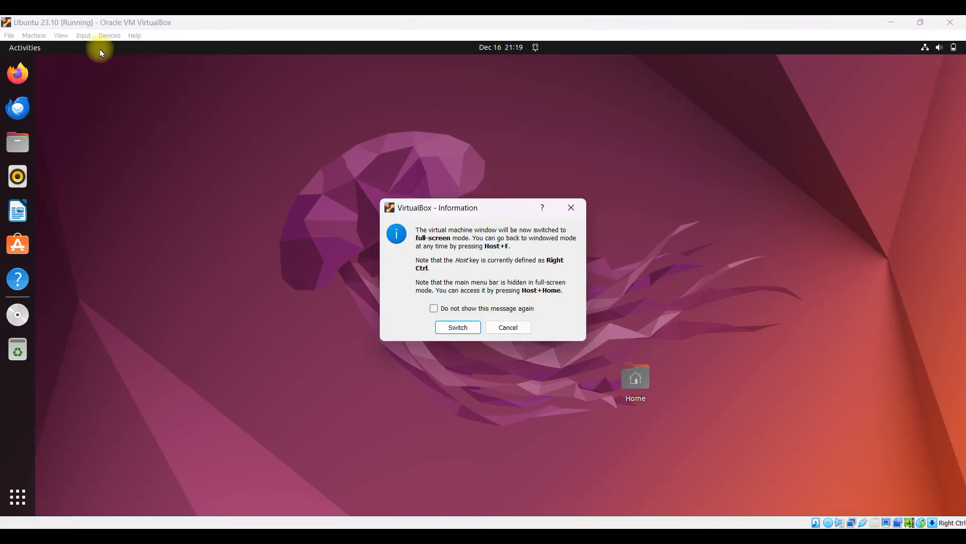
pyautogui.click(459, 326)
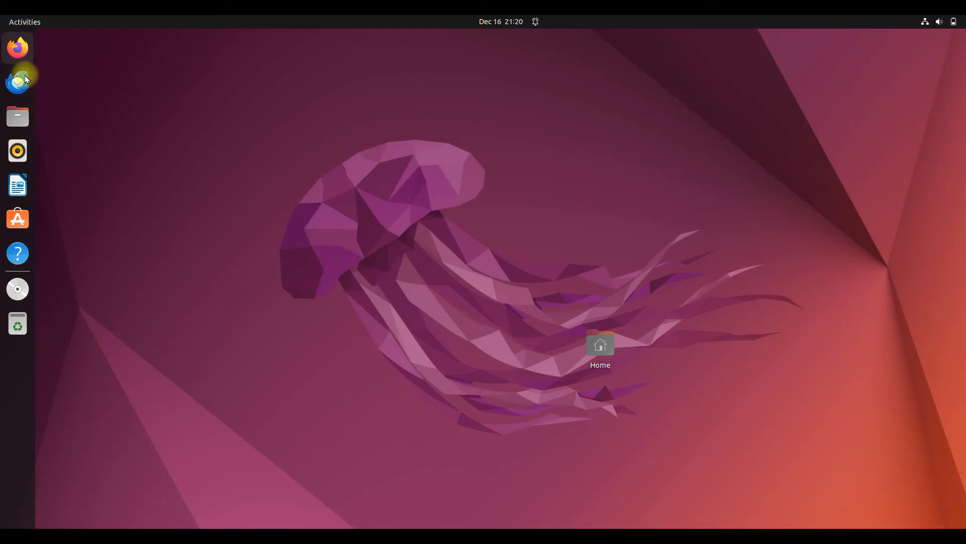
# Open a terminal from the desktop and run cat /etc/os-release to print the release info.
pyautogui.rightClick(473, 201)
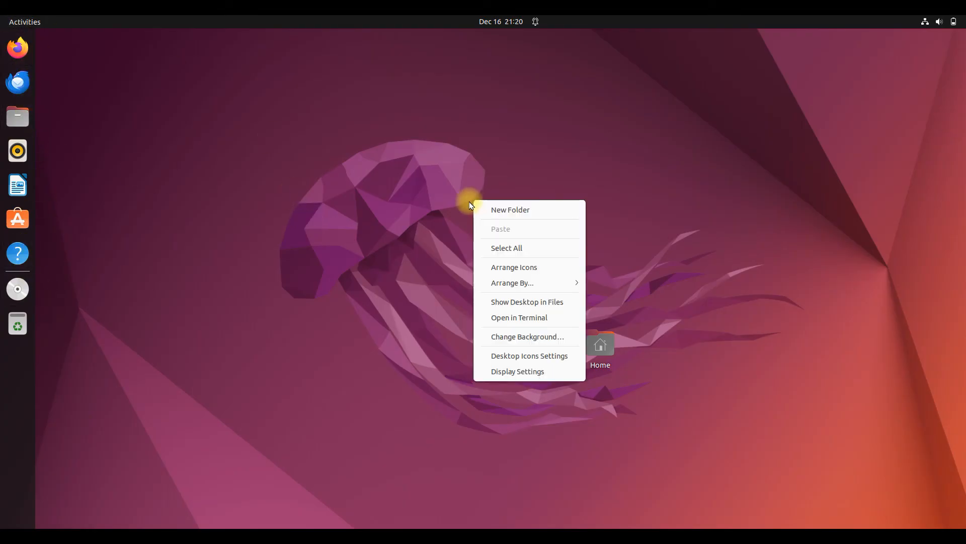
pyautogui.click(380, 173)
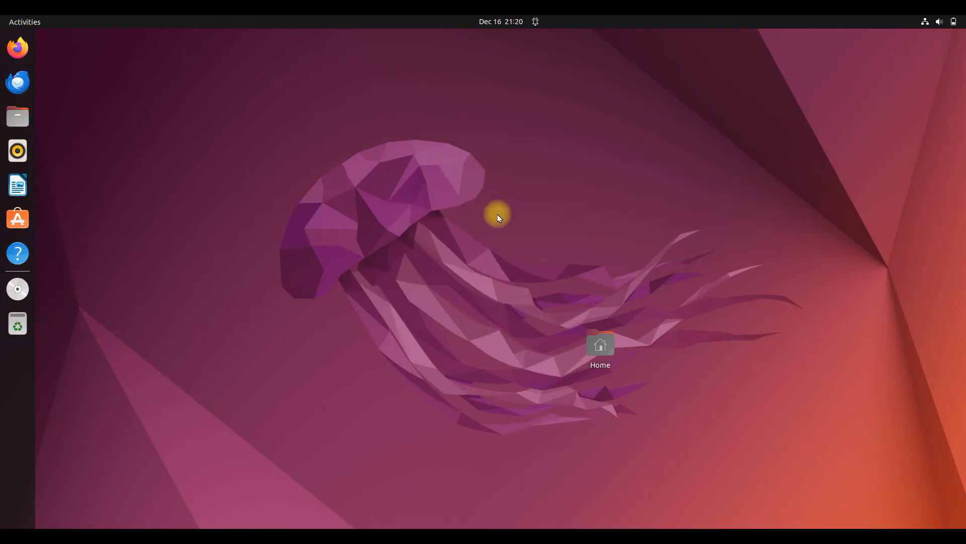
pyautogui.rightClick(429, 194)
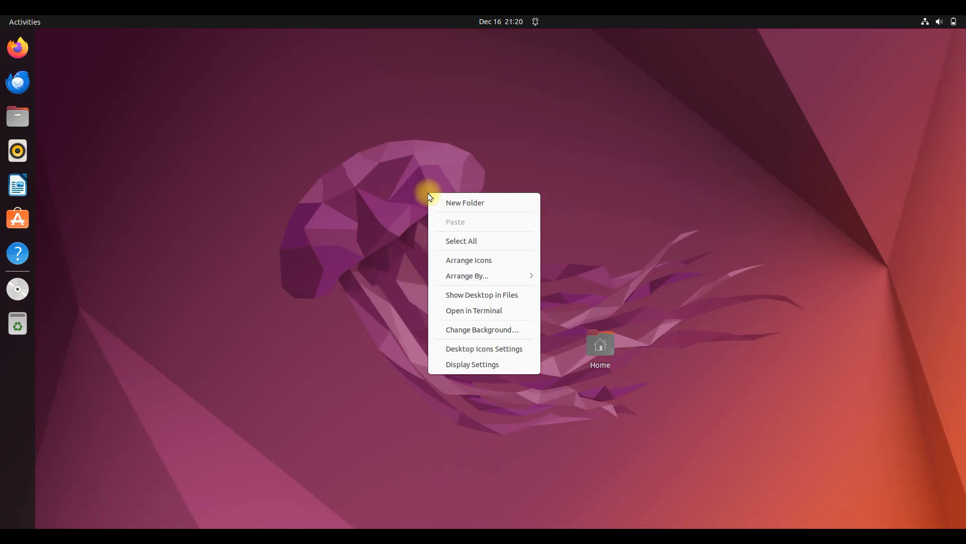
pyautogui.click(463, 311)
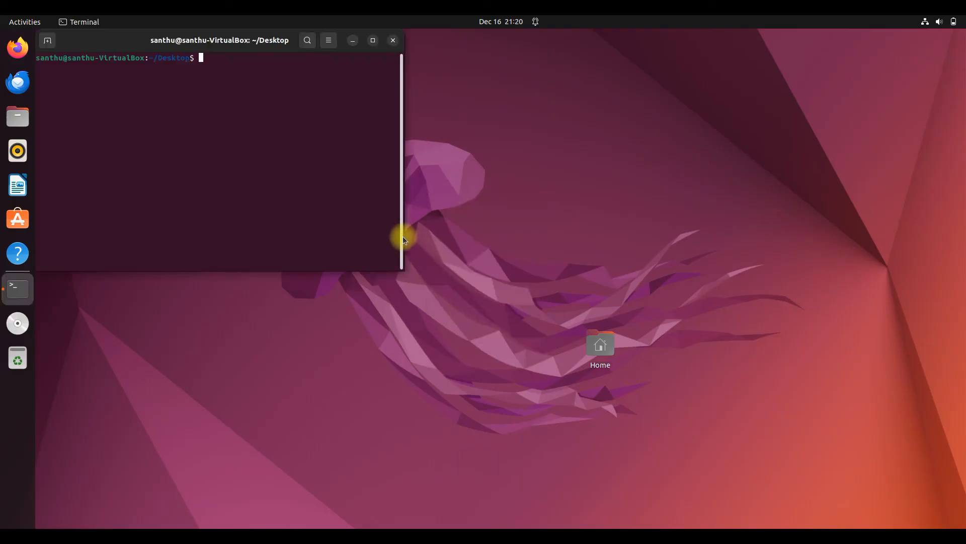
pyautogui.moveTo(133, 45); pyautogui.dragTo(385, 165)
pyautogui.press('Num_Lock')
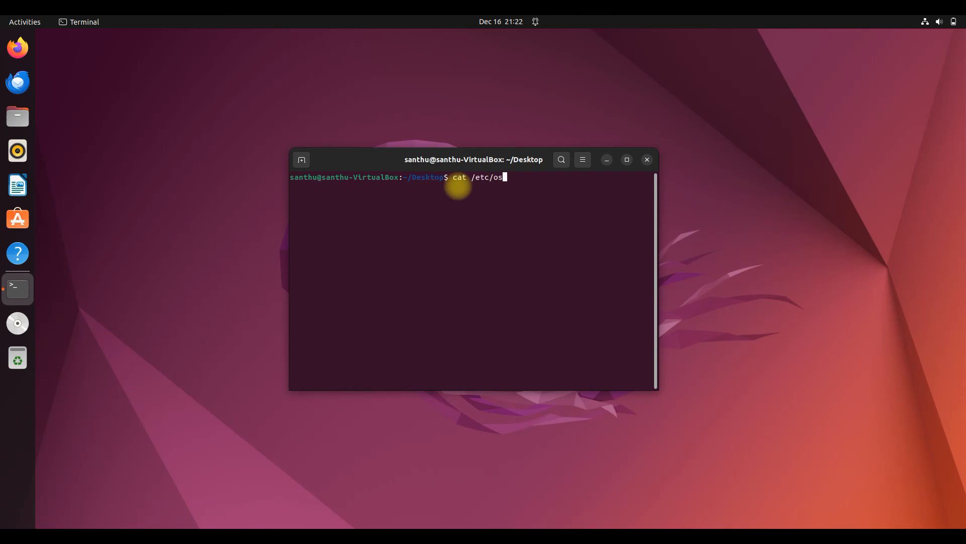
pyautogui.write('release')
pyautogui.press('Return')
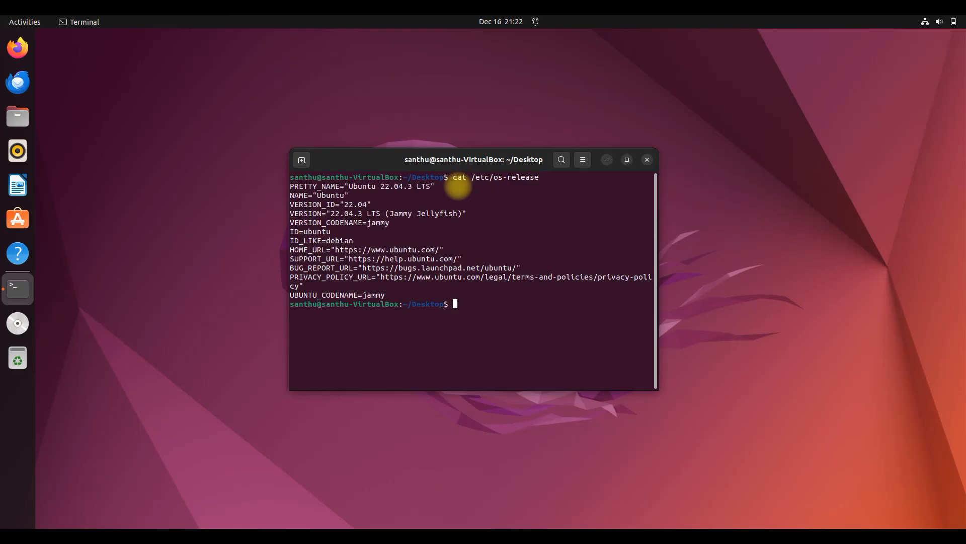
# Highlight the Ubuntu 22.04.3 version and the NAME and VERSION_ID lines in the output.
pyautogui.moveTo(345, 195); pyautogui.dragTo(417, 186)
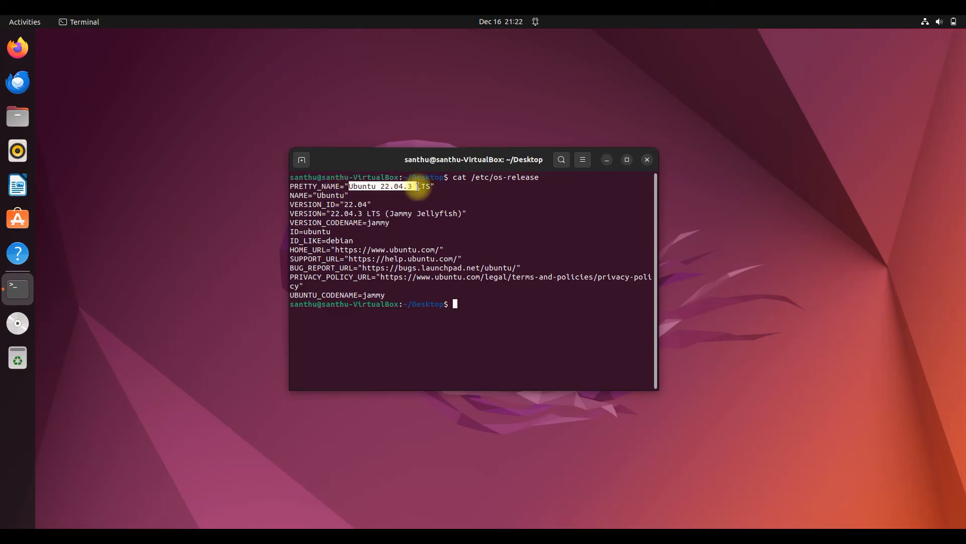
pyautogui.click(415, 184)
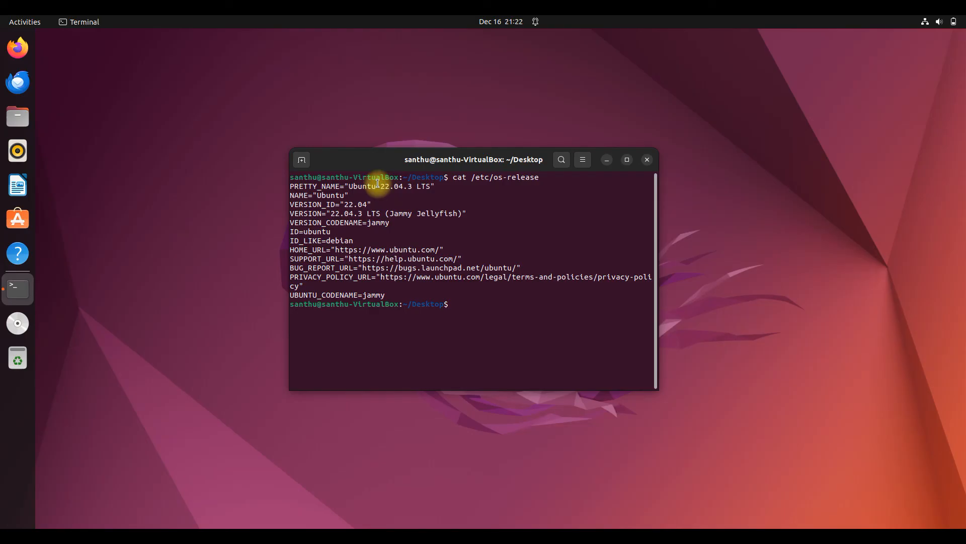
pyautogui.moveTo(382, 185); pyautogui.dragTo(413, 186)
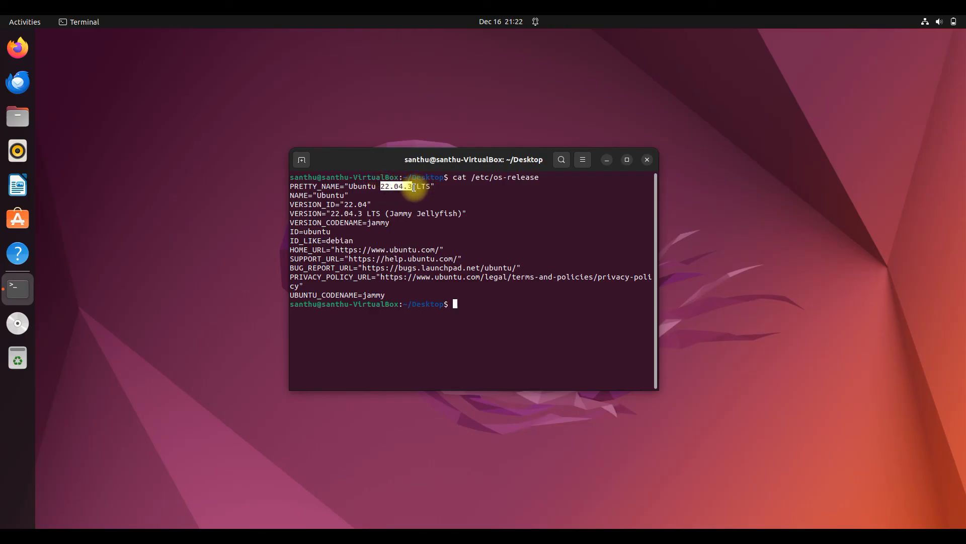
pyautogui.click(383, 186)
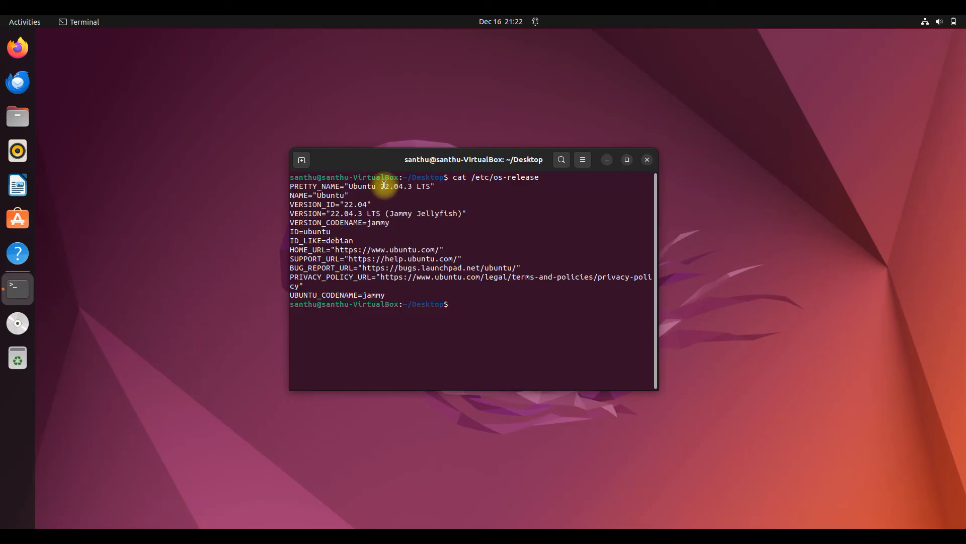
pyautogui.moveTo(381, 186); pyautogui.dragTo(412, 187)
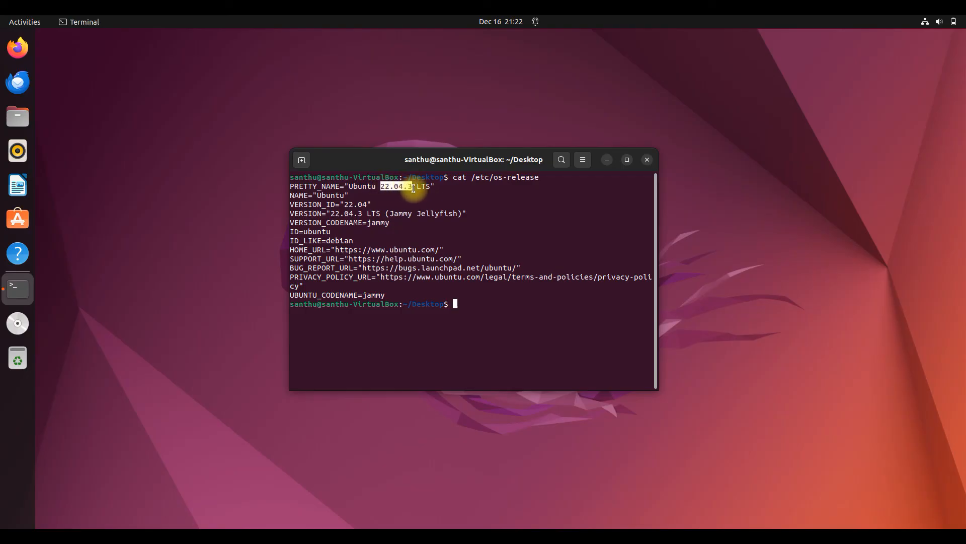
pyautogui.click(304, 198)
pyautogui.moveTo(295, 195); pyautogui.dragTo(365, 243)
pyautogui.moveTo(331, 250); pyautogui.dragTo(336, 251)
pyautogui.click(394, 277)
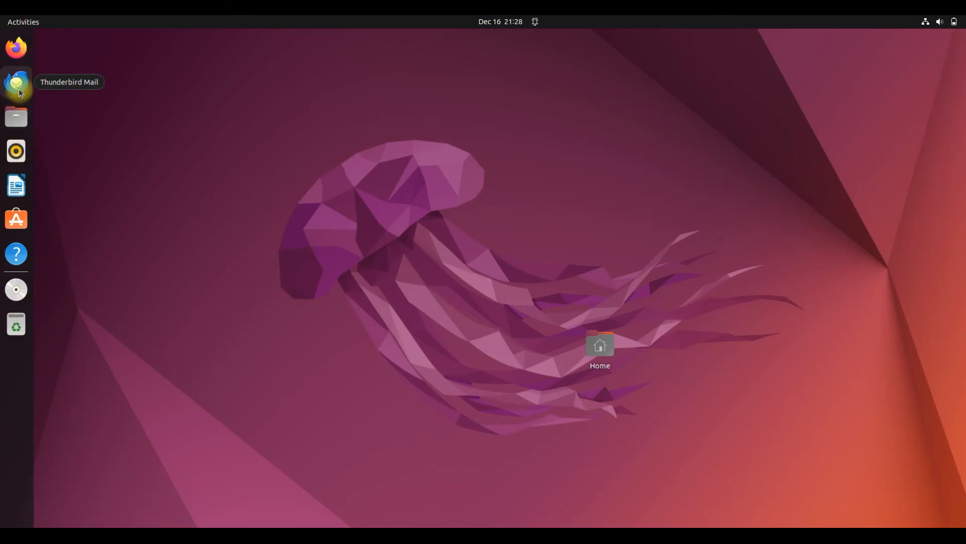
# Launch Firefox and load google.com.
pyautogui.click(15, 48)
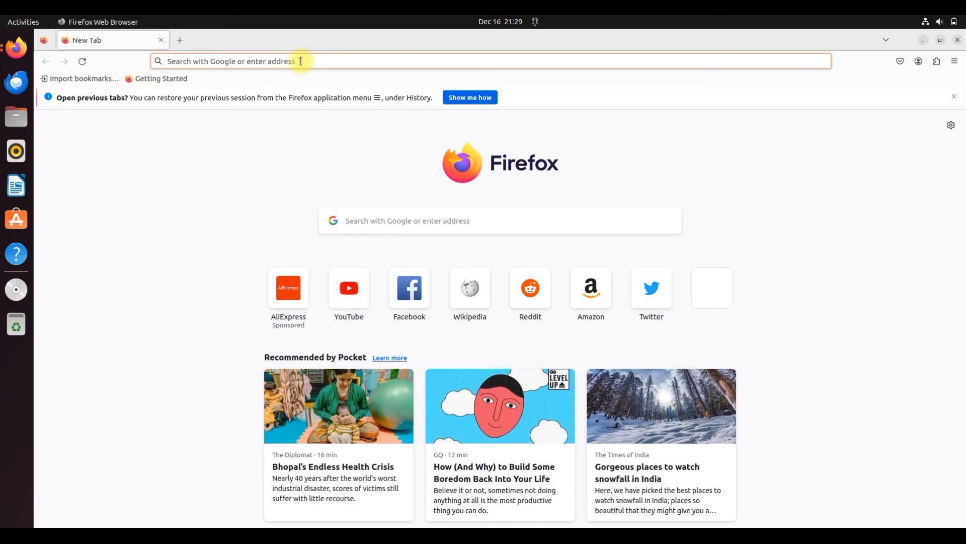
pyautogui.click(300, 61)
pyautogui.write('googl')
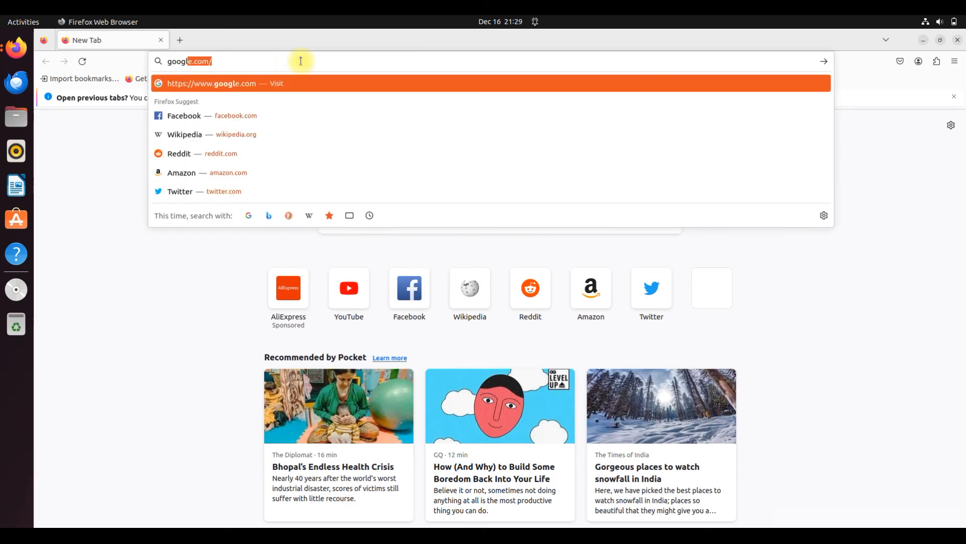
pyautogui.press('Return')
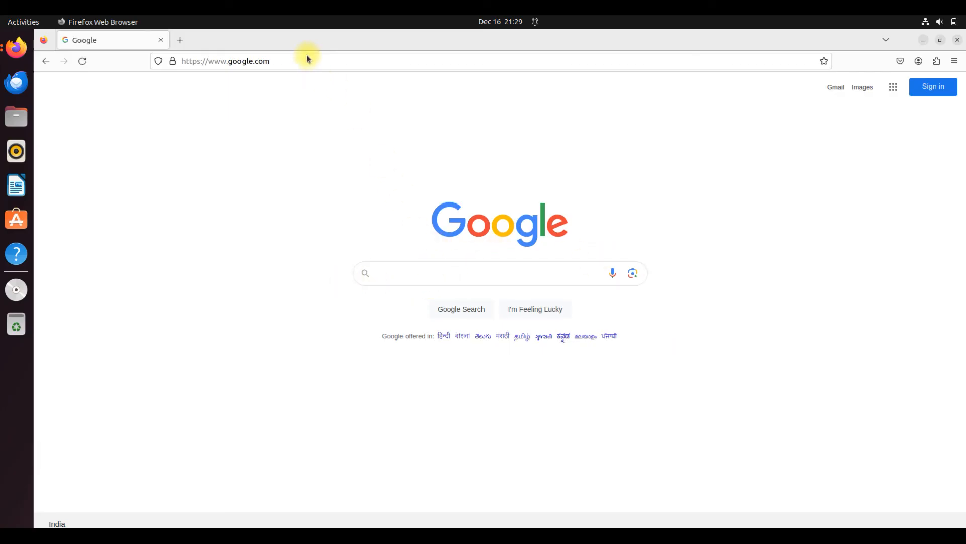
# Search Google for 'gmail', scroll through the results, then close Firefox.
pyautogui.click(428, 284)
pyautogui.write('gmail')
pyautogui.press('Return')
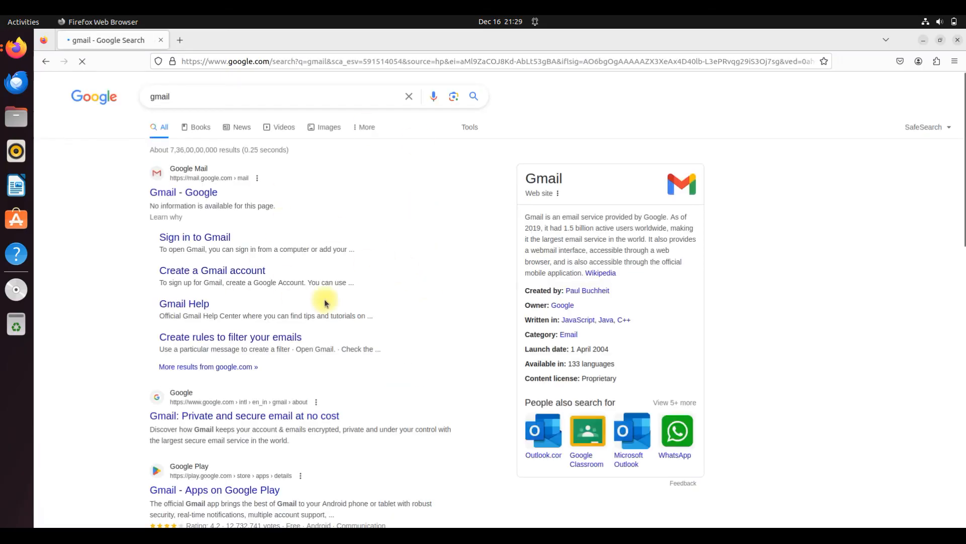
pyautogui.scroll(-3, 416, 154)
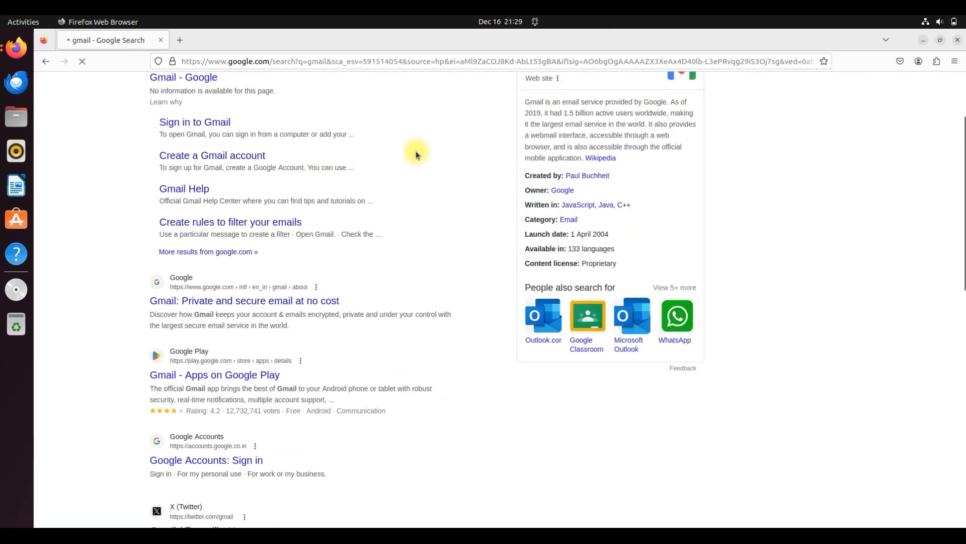
pyautogui.scroll(3, 427, 148)
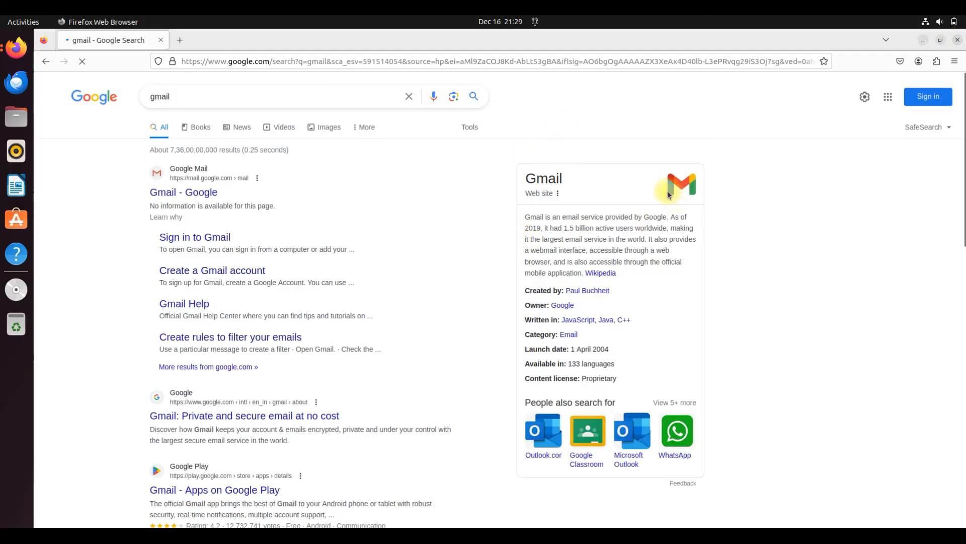
pyautogui.click(957, 41)
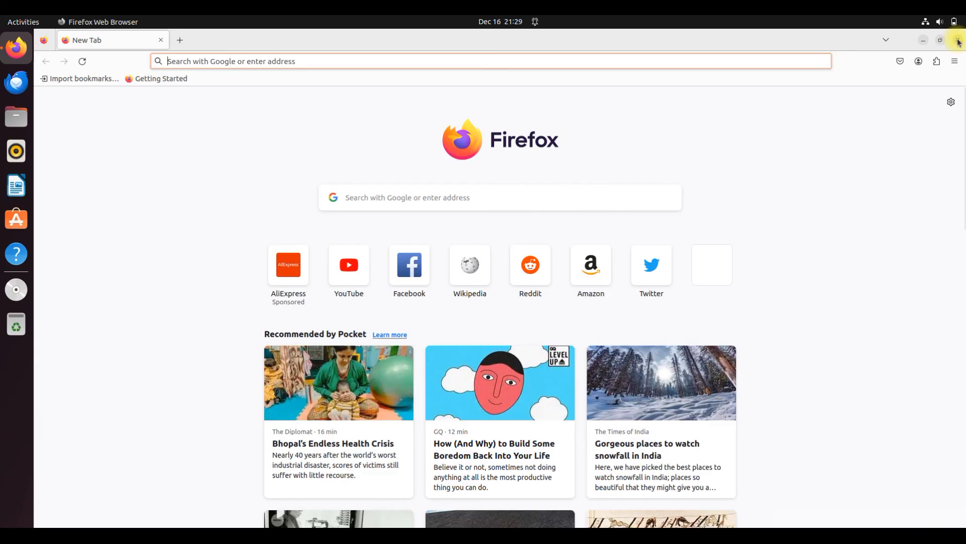
pyautogui.click(958, 41)
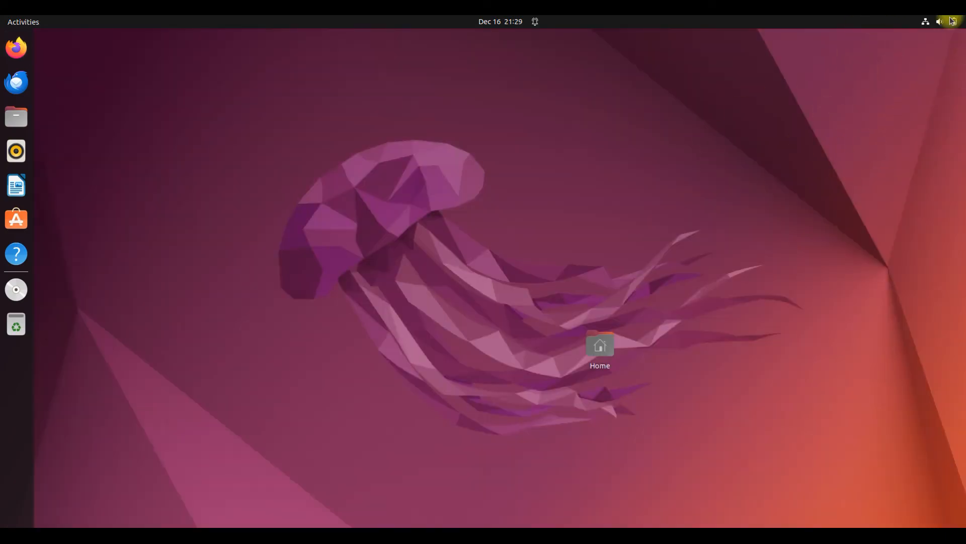
# Power off the Ubuntu guest via the system menu's Power Off / Log Out options and confirm.
pyautogui.click(925, 23)
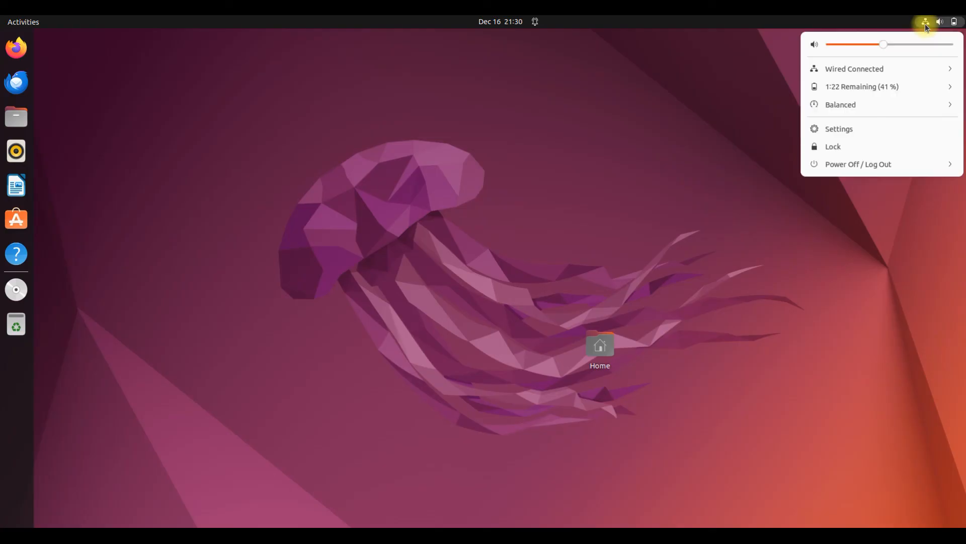
pyautogui.click(850, 168)
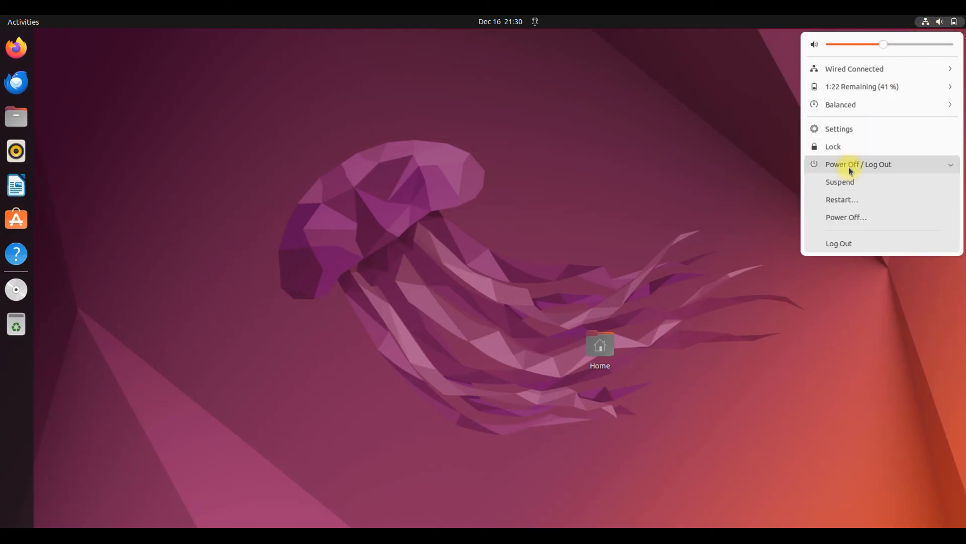
pyautogui.click(852, 223)
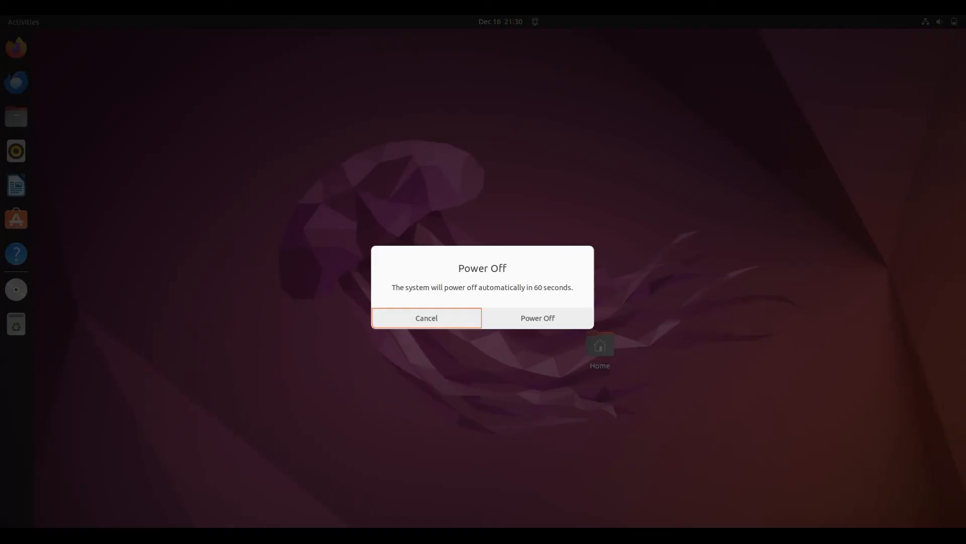
pyautogui.click(523, 320)
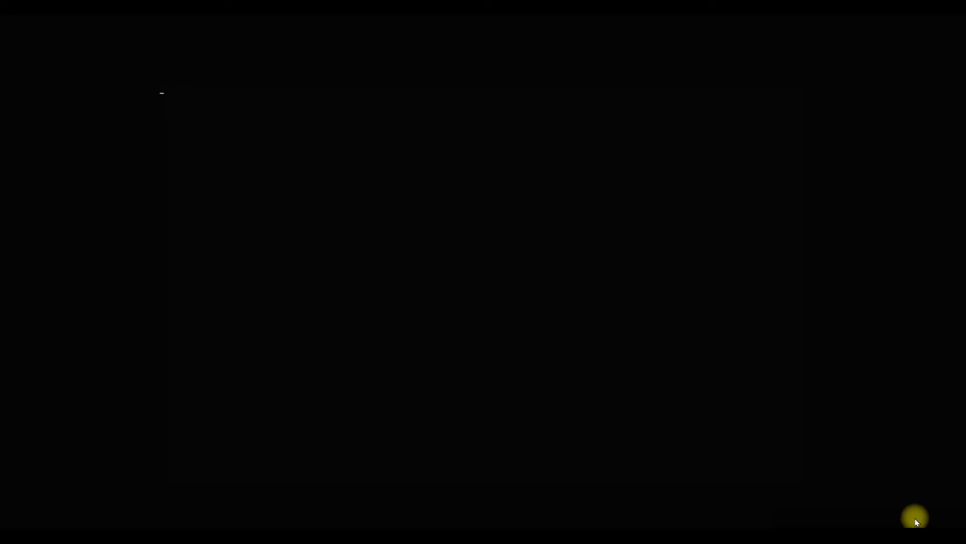